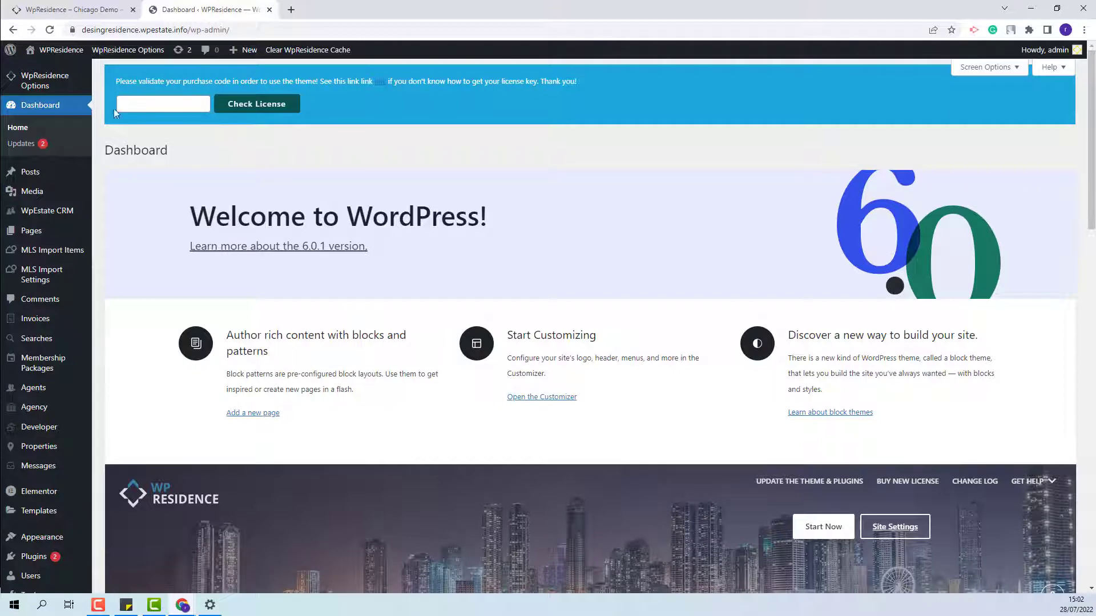
# Enter the theme's purchase code in the license field and validate it to activate the theme
pyautogui.click(192, 110)
pyautogui.hotkey('ctrl', 'v')
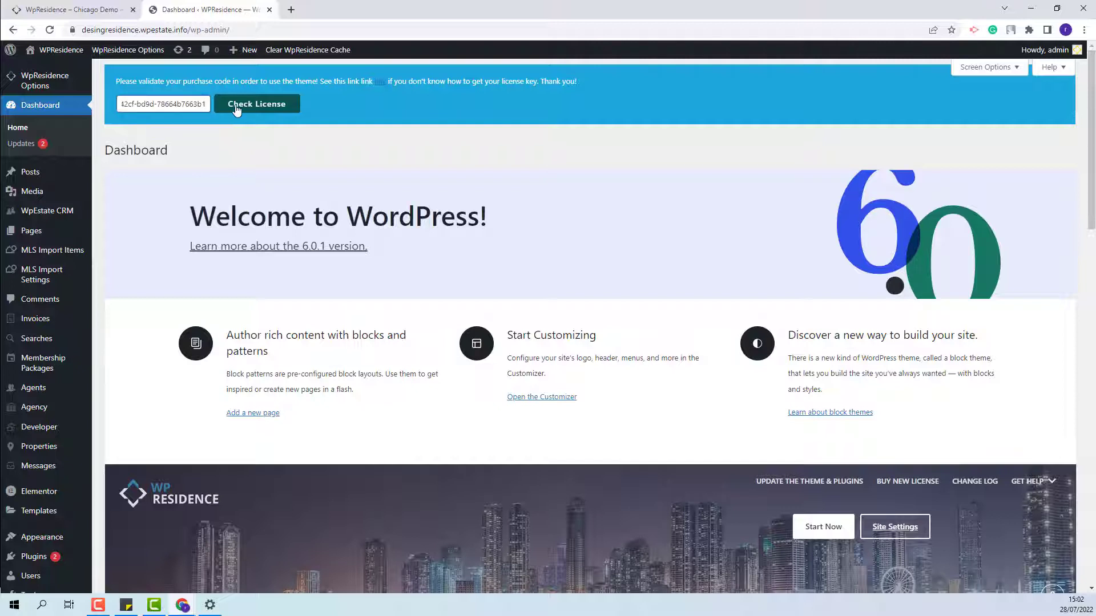
pyautogui.click(237, 106)
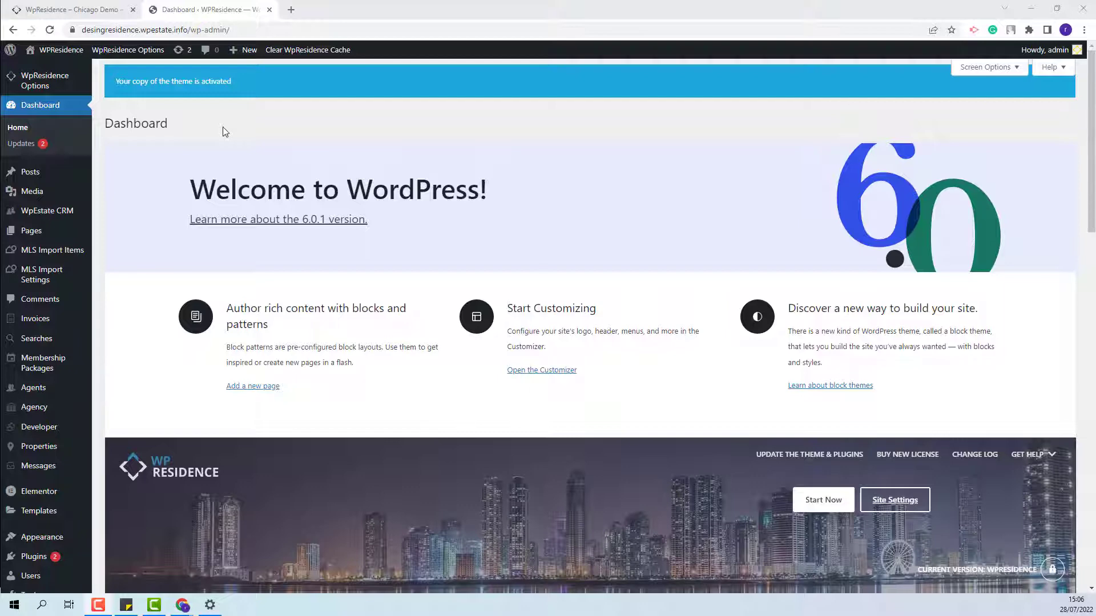
# Search the plugin directory for "svg support", then install and activate the SVG Support plugin
pyautogui.click(34, 561)
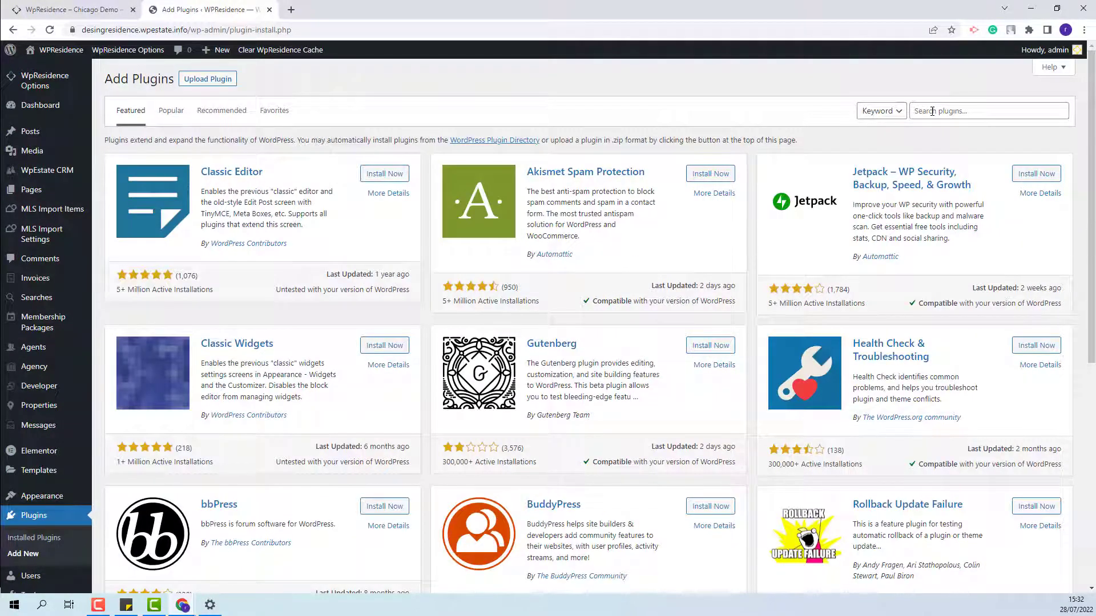
pyautogui.click(932, 111)
pyautogui.write('svg support')
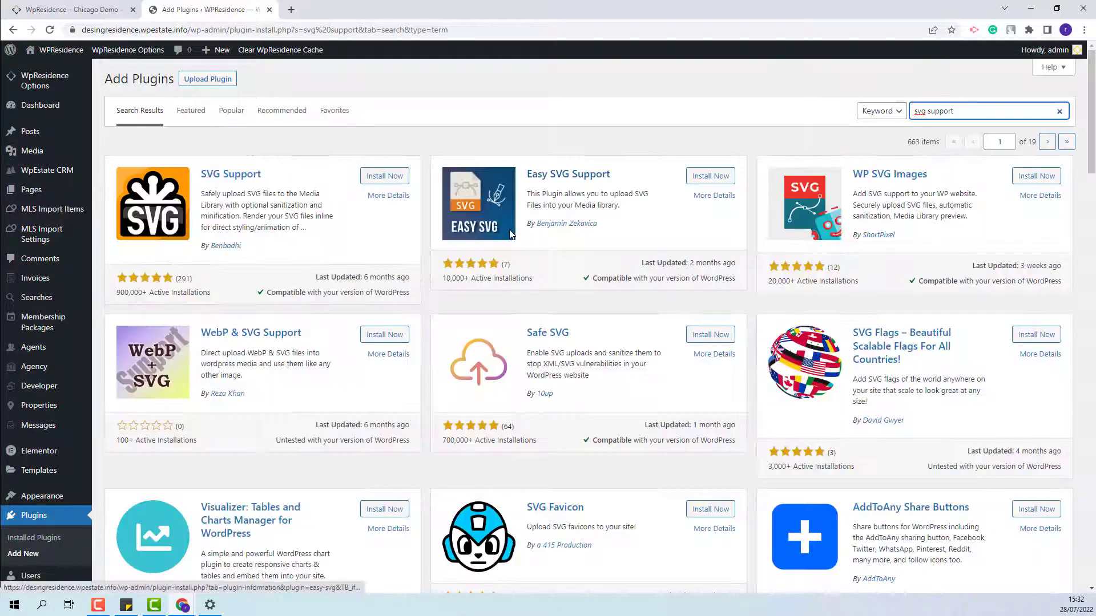
pyautogui.click(387, 177)
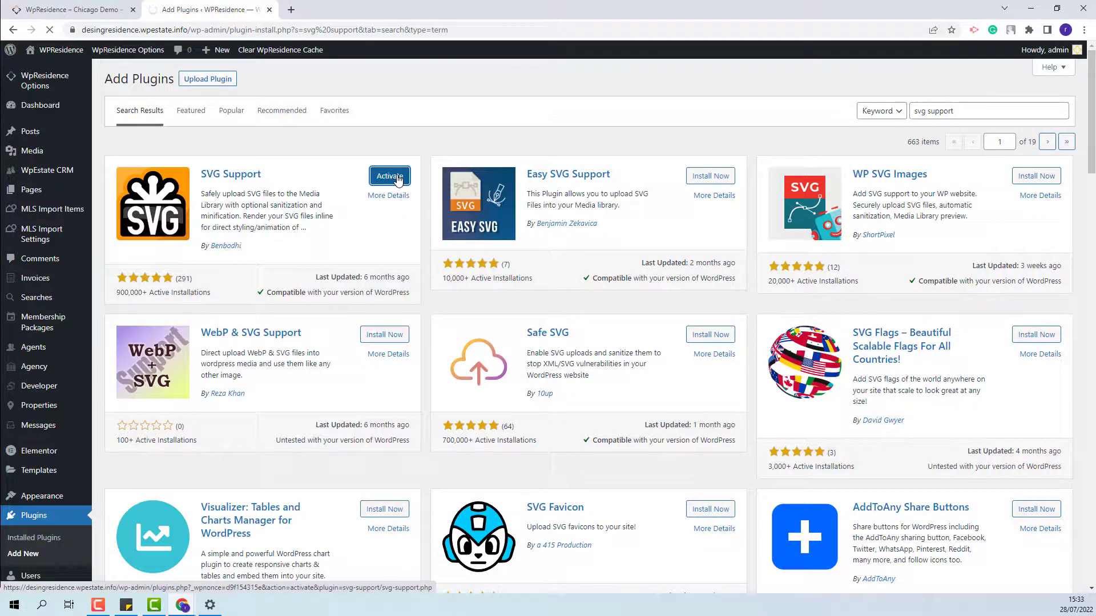
# In the SVG Support plugin's settings, restrict SVG uploads to administrators and save the changes
pyautogui.scroll(-2, 388, 206)
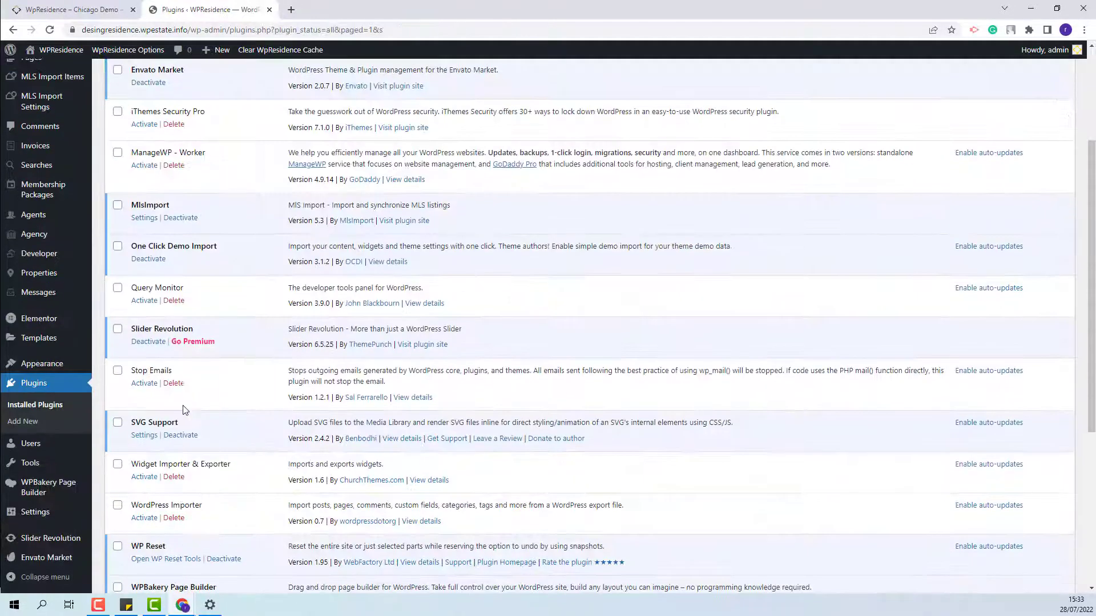
pyautogui.click(141, 438)
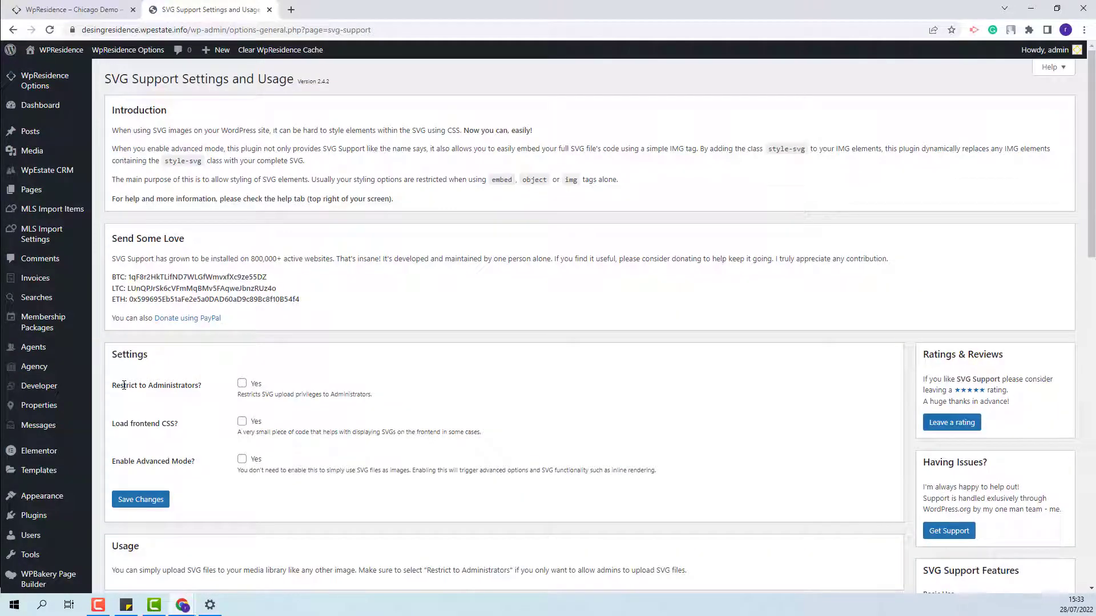
pyautogui.click(242, 384)
pyautogui.click(141, 500)
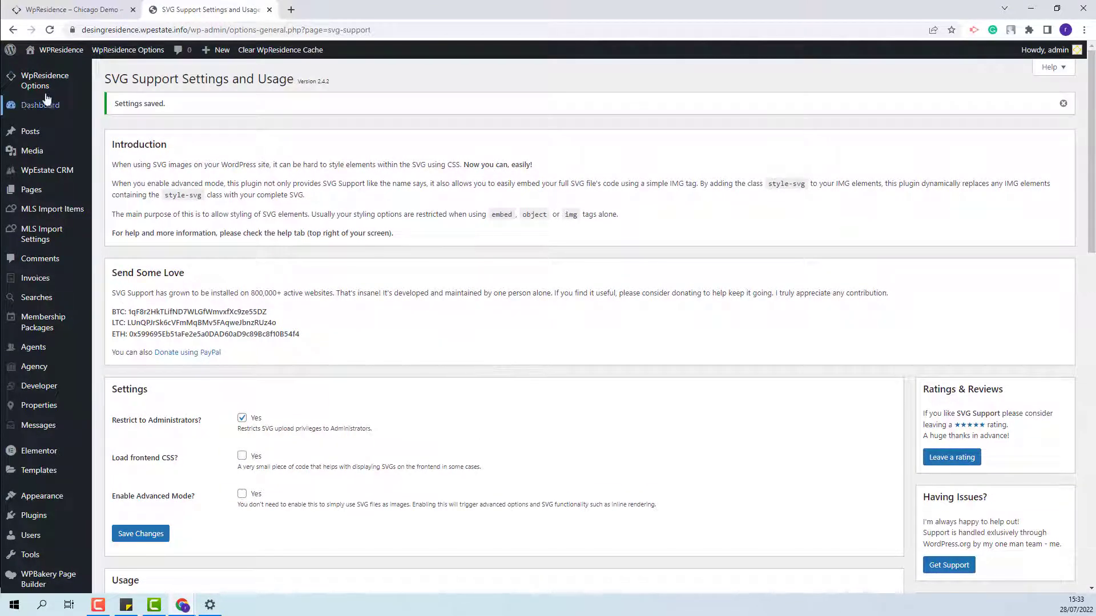
# Import the Chicago Demo from the WpResidence demo library without the optional recommended plugins
pyautogui.moveTo(45, 89)
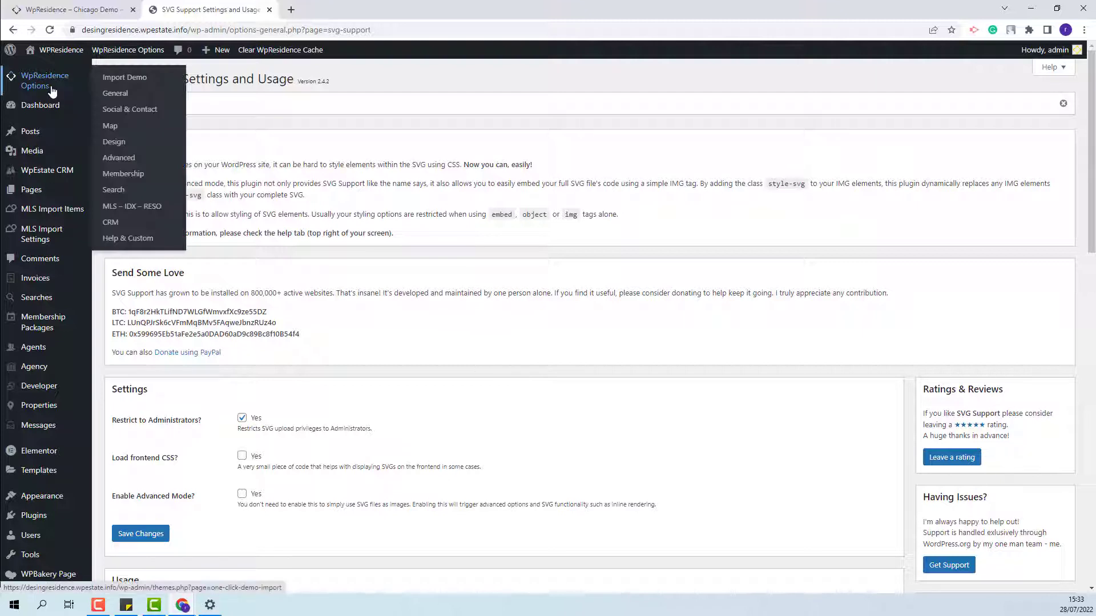
pyautogui.click(112, 80)
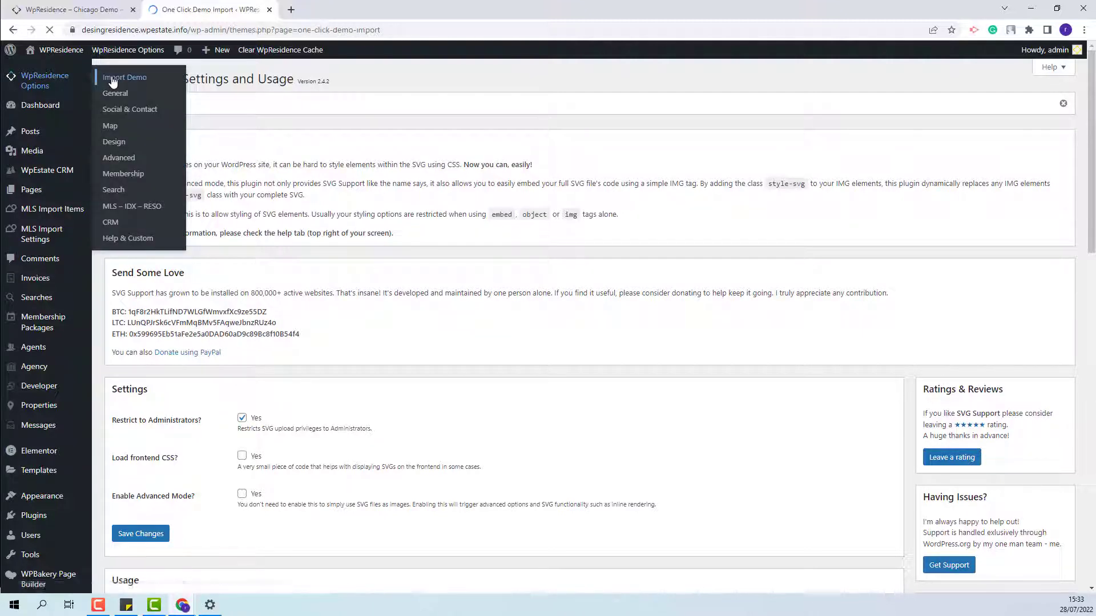
pyautogui.scroll(-5, 366, 259)
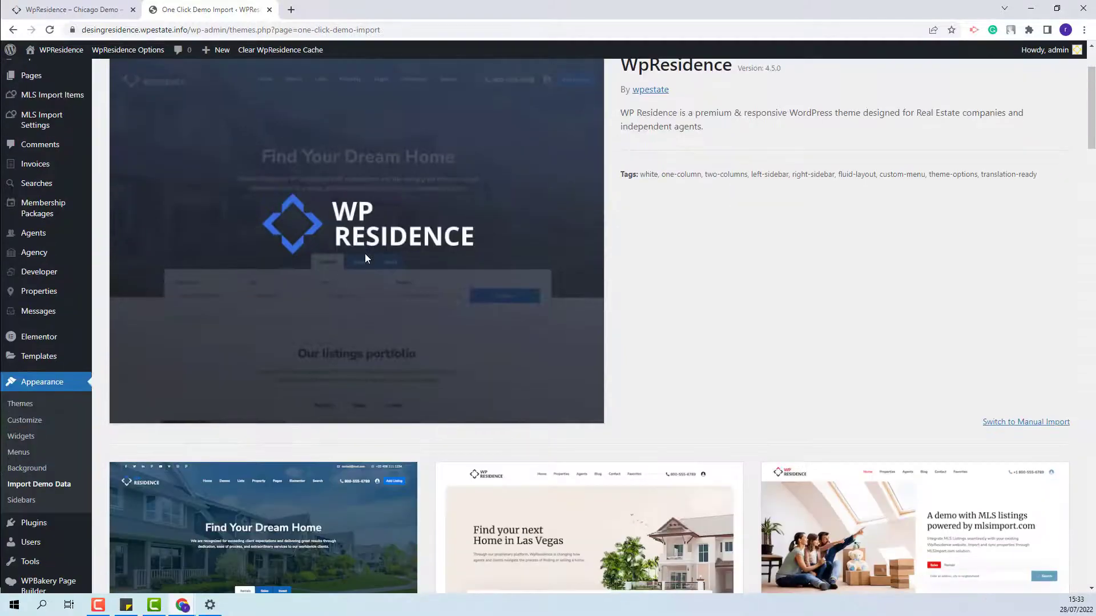
pyautogui.scroll(-10, 367, 259)
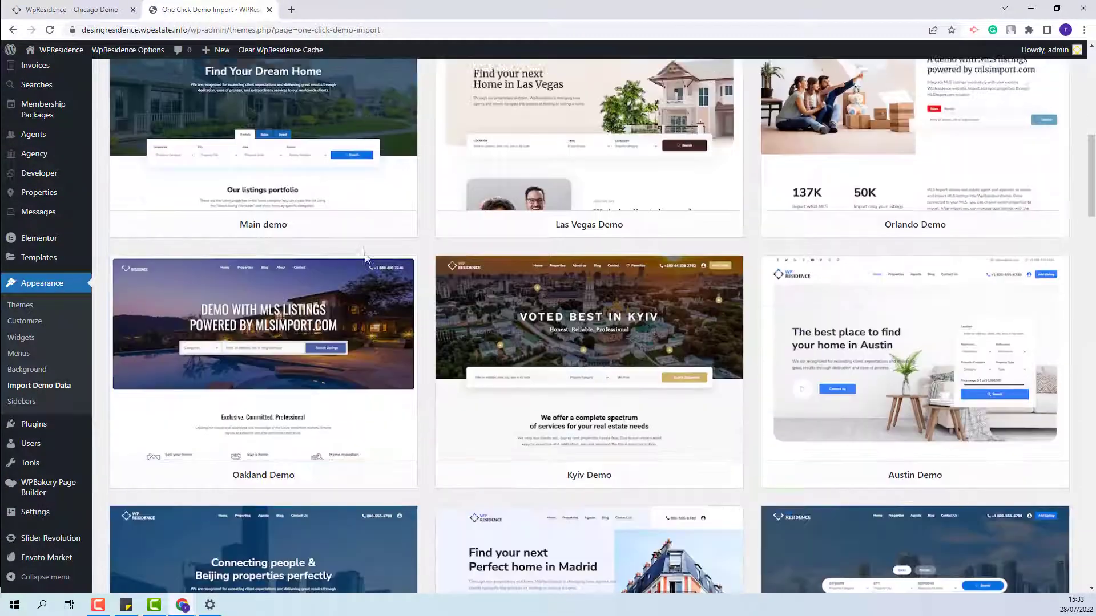
pyautogui.scroll(-8, 366, 258)
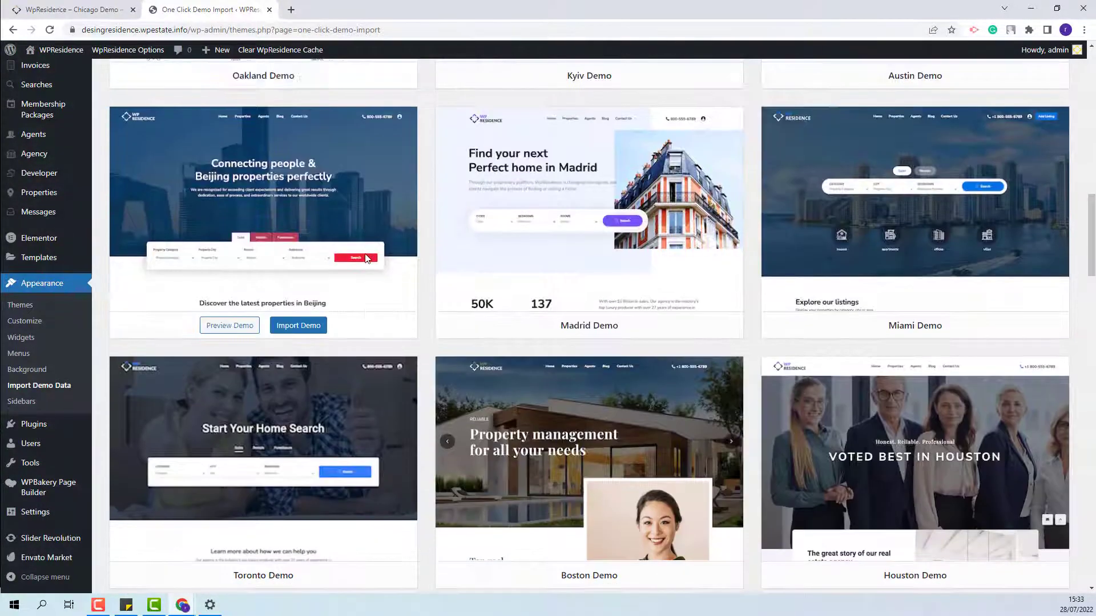
pyautogui.scroll(-5, 366, 259)
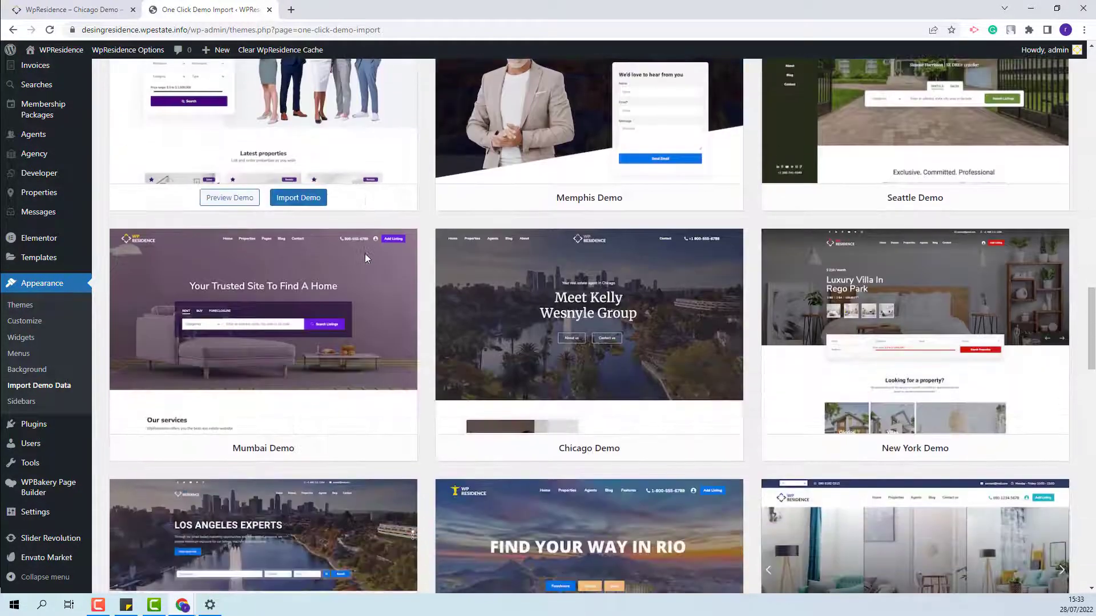
pyautogui.moveTo(524, 279)
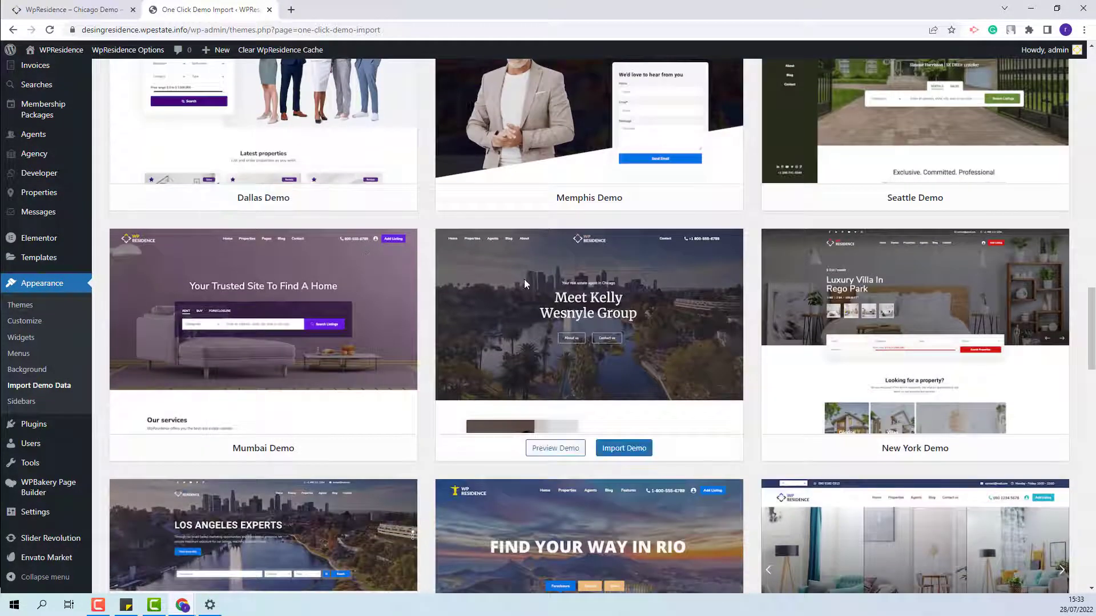
pyautogui.click(616, 454)
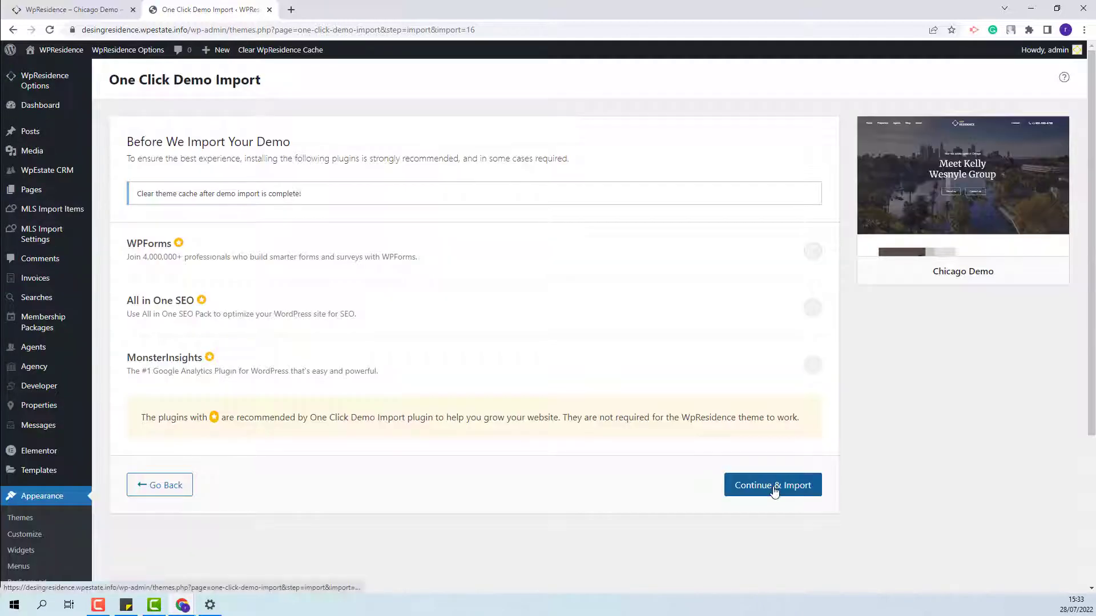
pyautogui.click(773, 485)
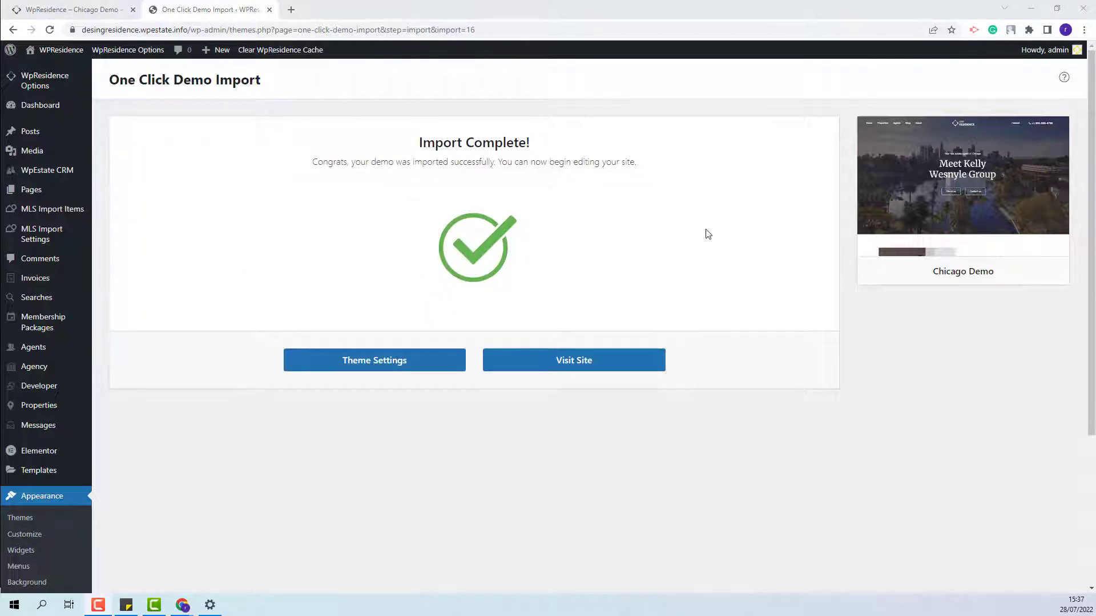
# Visit the site and examine the imported homepage's hero, property listings and portfolio sections
pyautogui.click(593, 370)
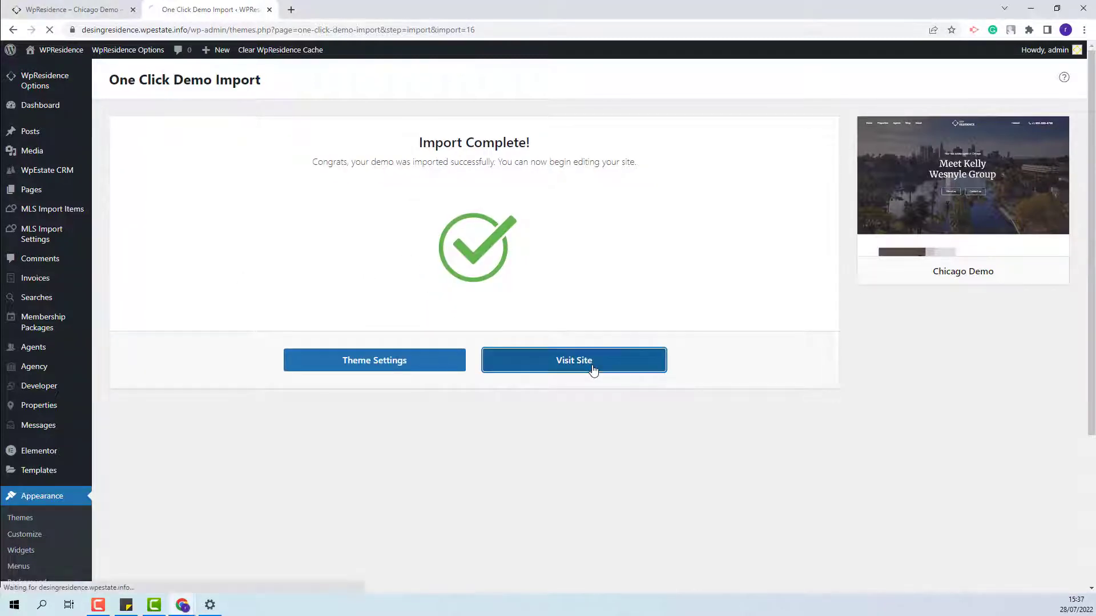
pyautogui.scroll(-20, 700, 219)
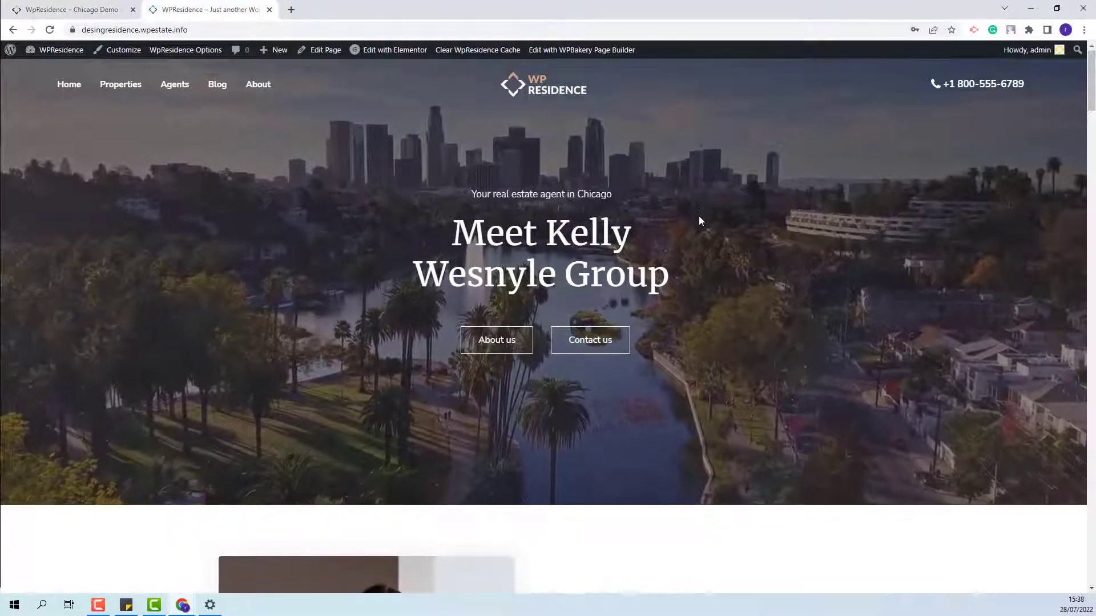
pyautogui.scroll(-8, 701, 220)
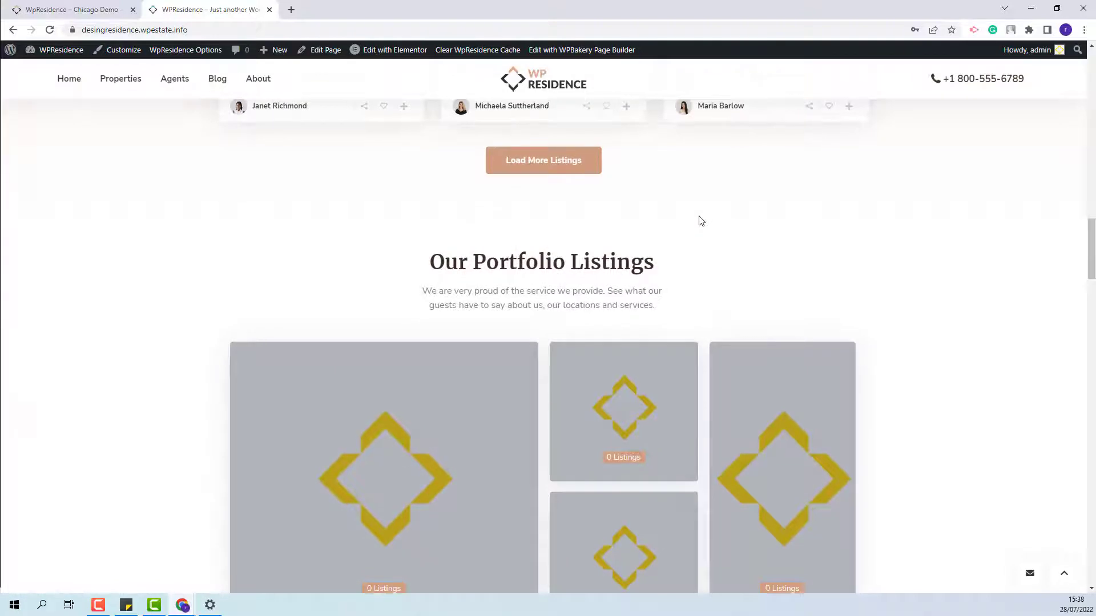
pyautogui.scroll(9, 701, 221)
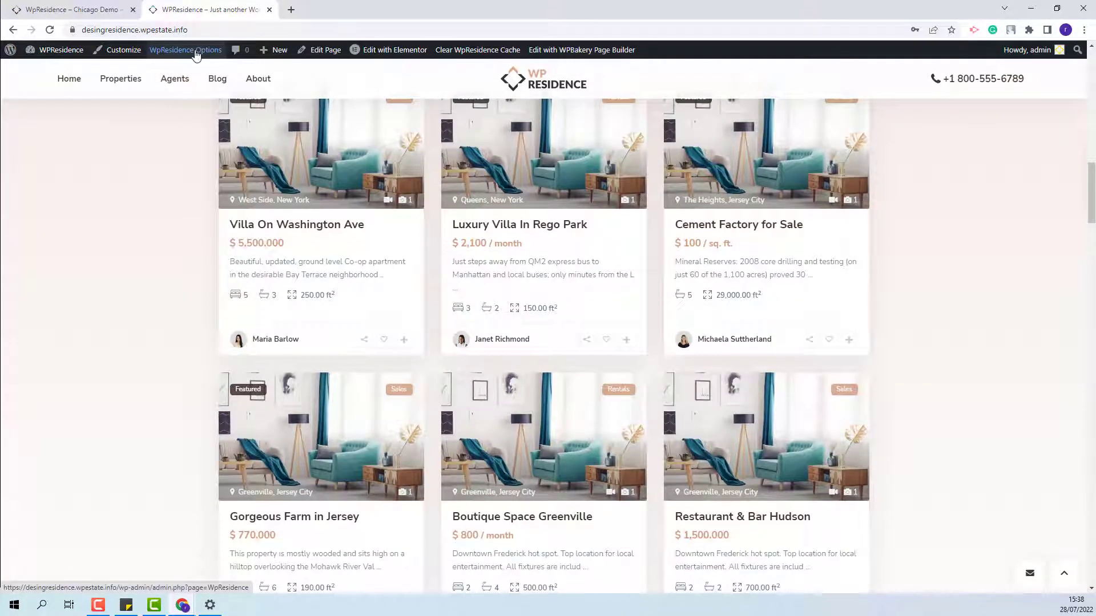
# Open the WpResidence theme options and review the Logos & Favicon and Map settings
pyautogui.click(165, 51)
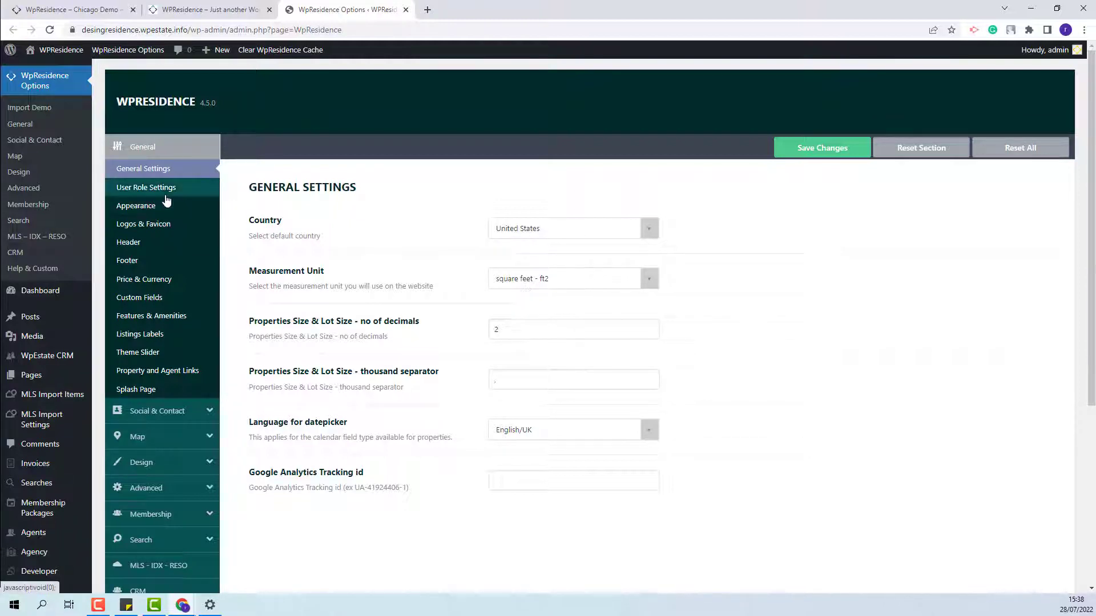
pyautogui.click(162, 228)
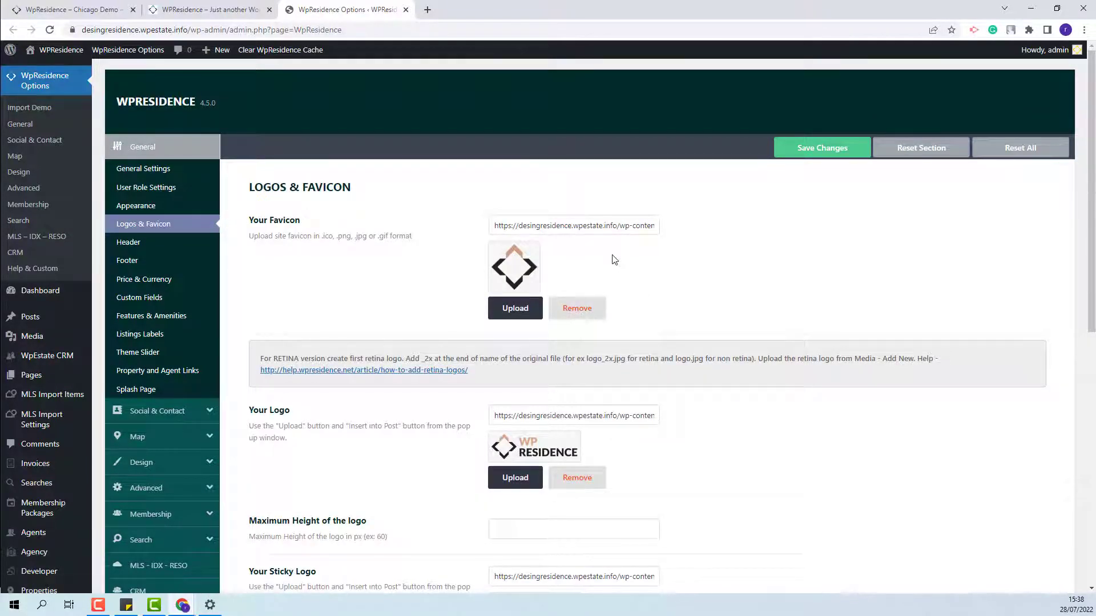
pyautogui.scroll(-6, 611, 254)
pyautogui.scroll(-3, 612, 255)
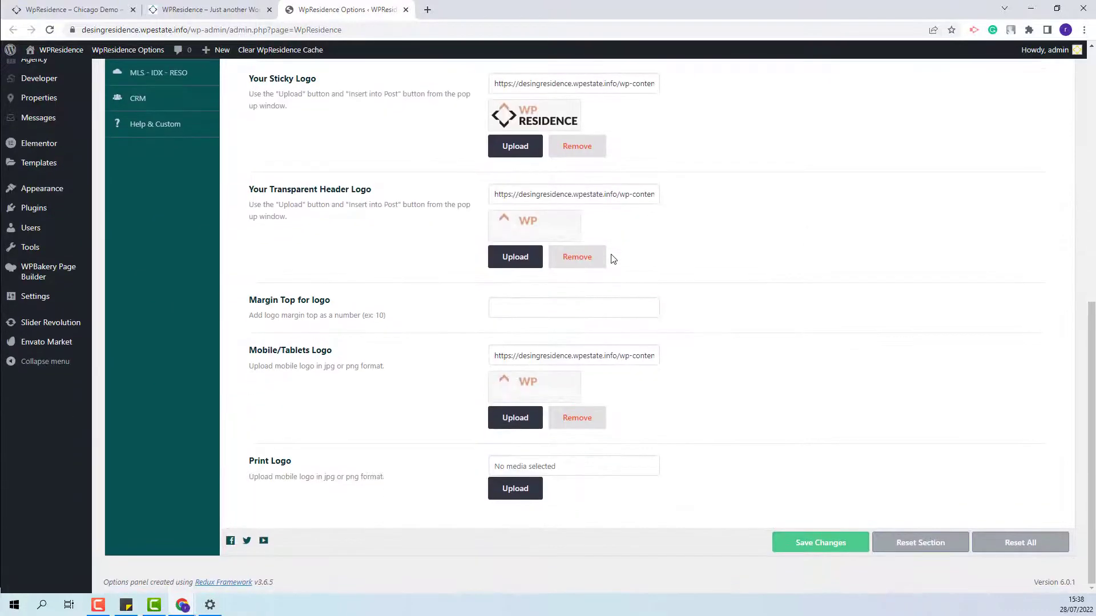
pyautogui.scroll(8, 611, 256)
pyautogui.click(172, 401)
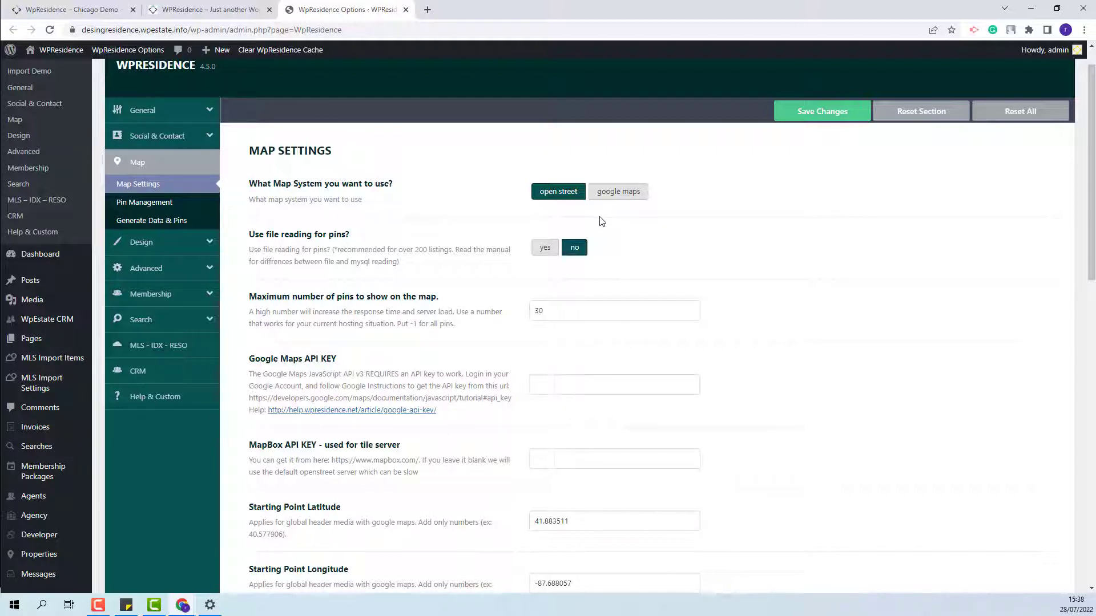
# Review the theme's membership settings and its PayPal, Stripe and WooCommerce payment options
pyautogui.click(142, 294)
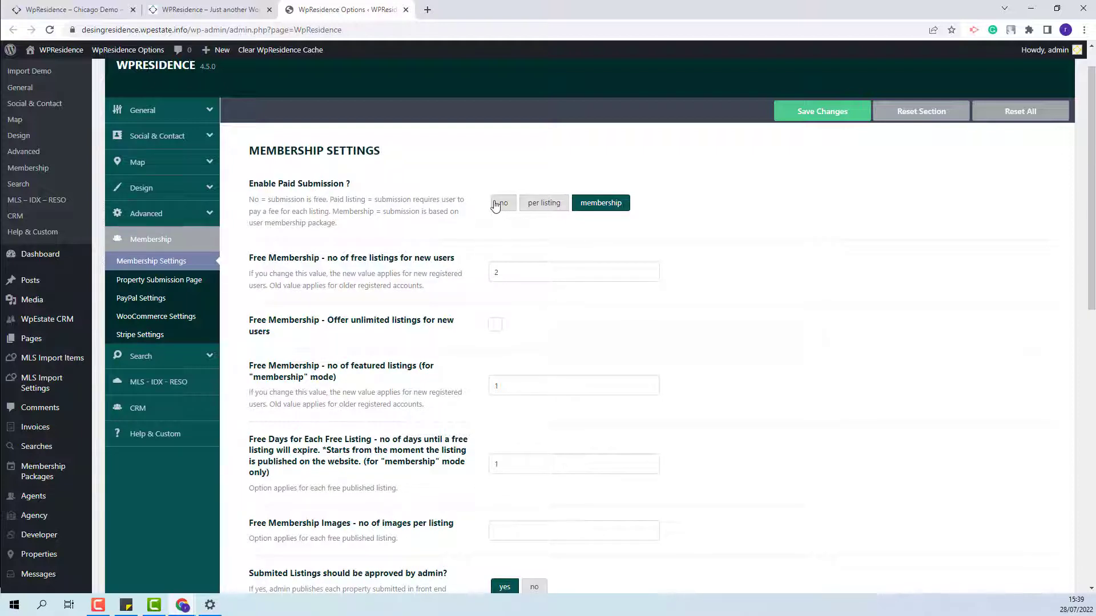
pyautogui.click(151, 305)
pyautogui.click(150, 339)
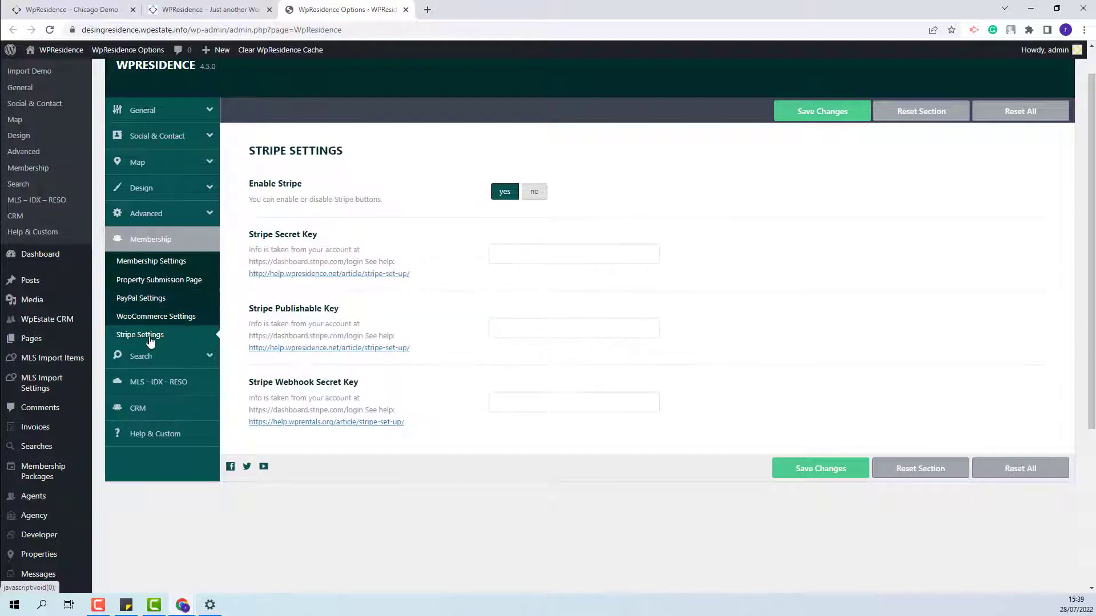
pyautogui.click(146, 320)
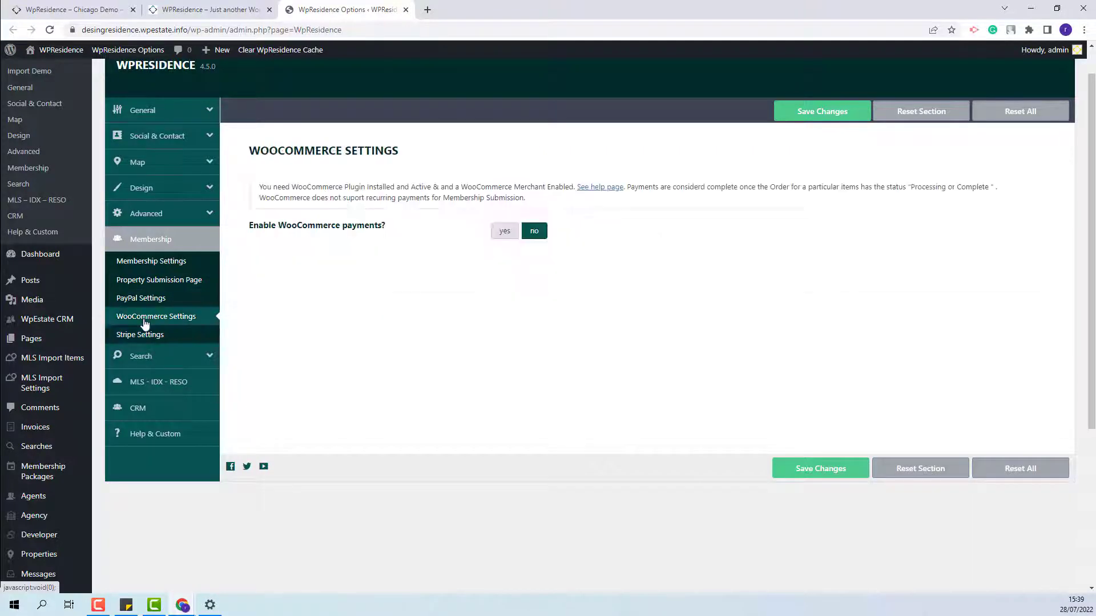
# Review the theme's Advanced Search Display and Advanced Search Form settings
pyautogui.click(152, 357)
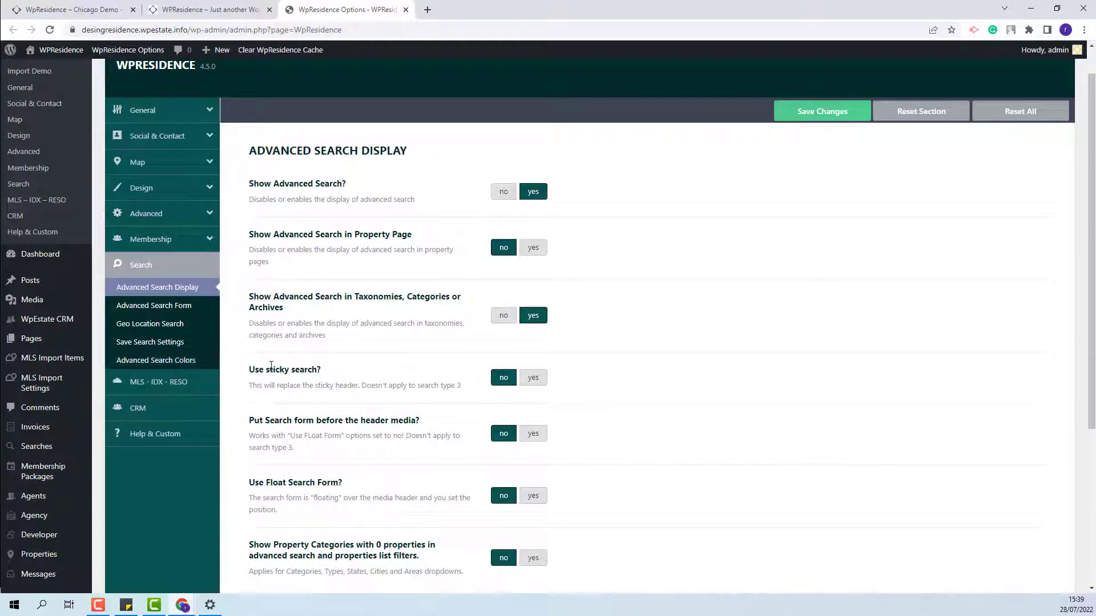
pyautogui.click(153, 308)
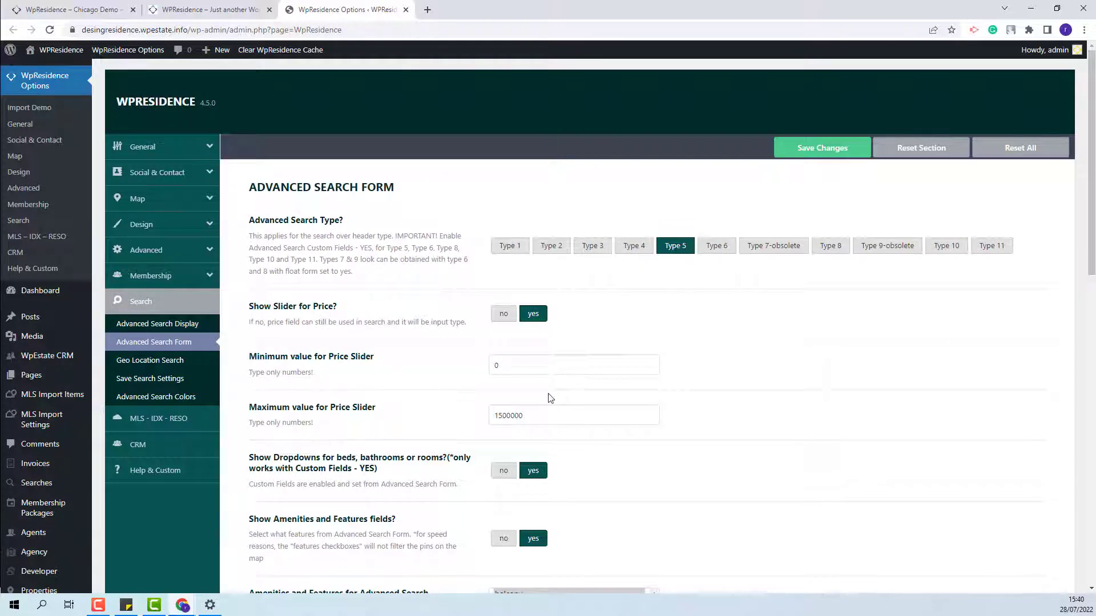
pyautogui.scroll(-4, 550, 398)
pyautogui.scroll(-4, 549, 395)
pyautogui.scroll(3, 548, 394)
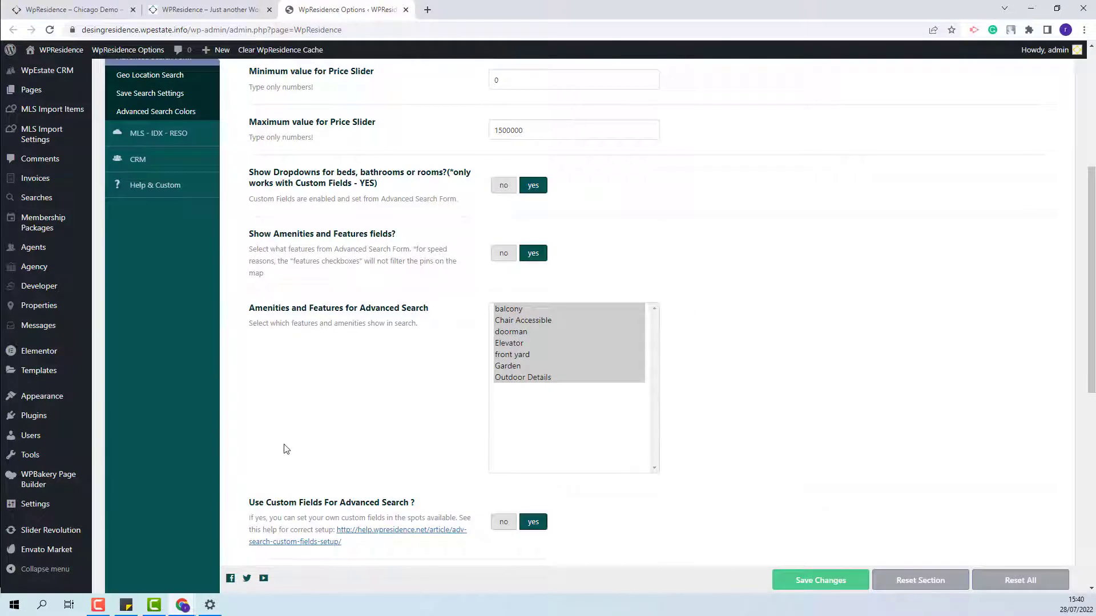
# Set the site's permalink structure to Post name and save the changes
pyautogui.moveTo(26, 508)
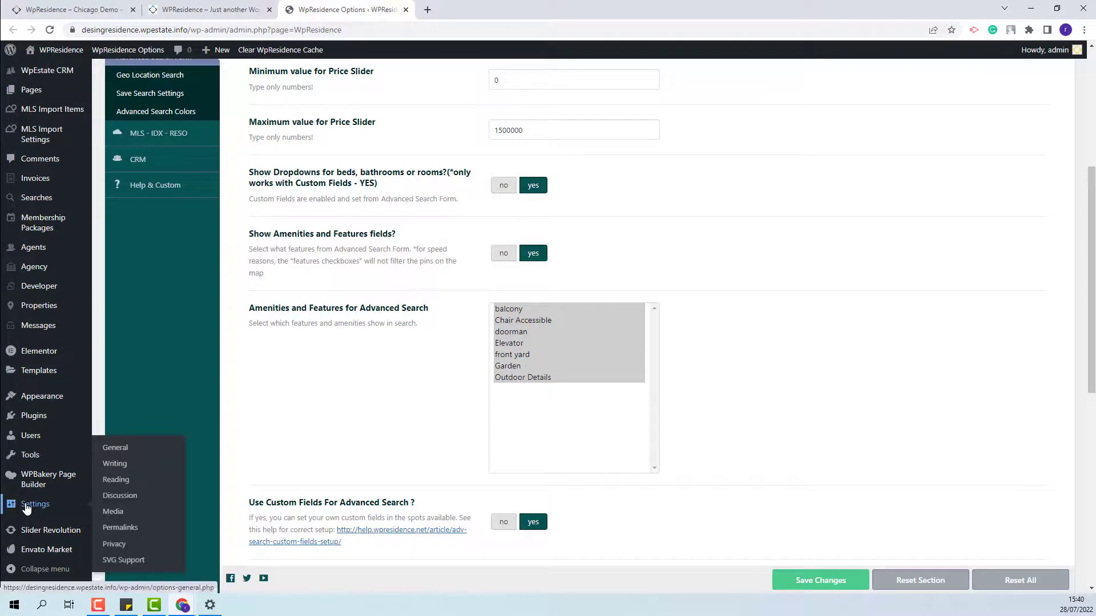
pyautogui.click(137, 526)
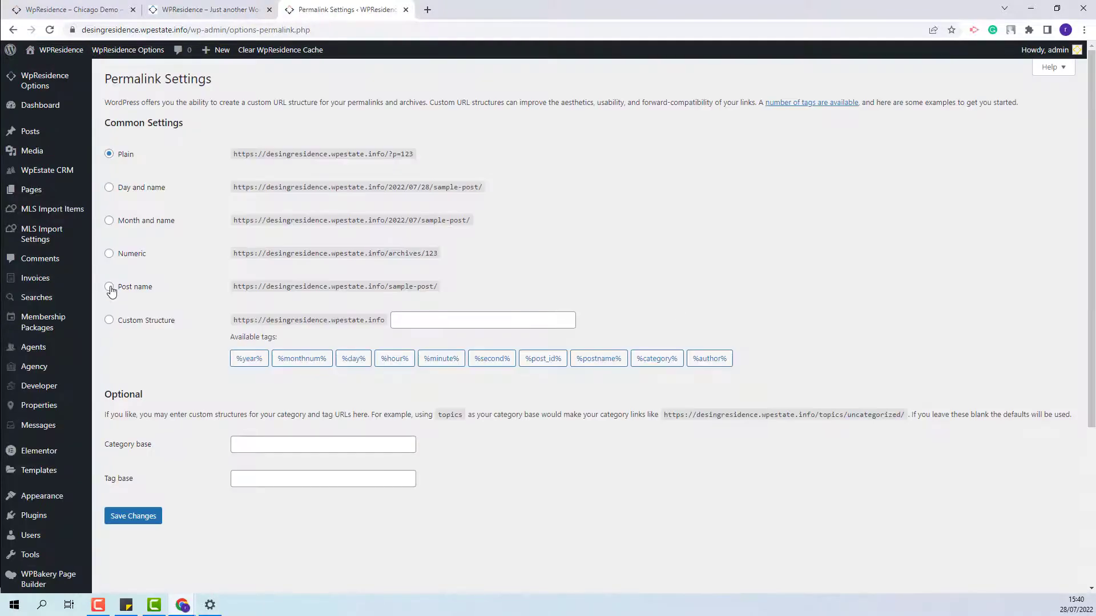
pyautogui.click(109, 287)
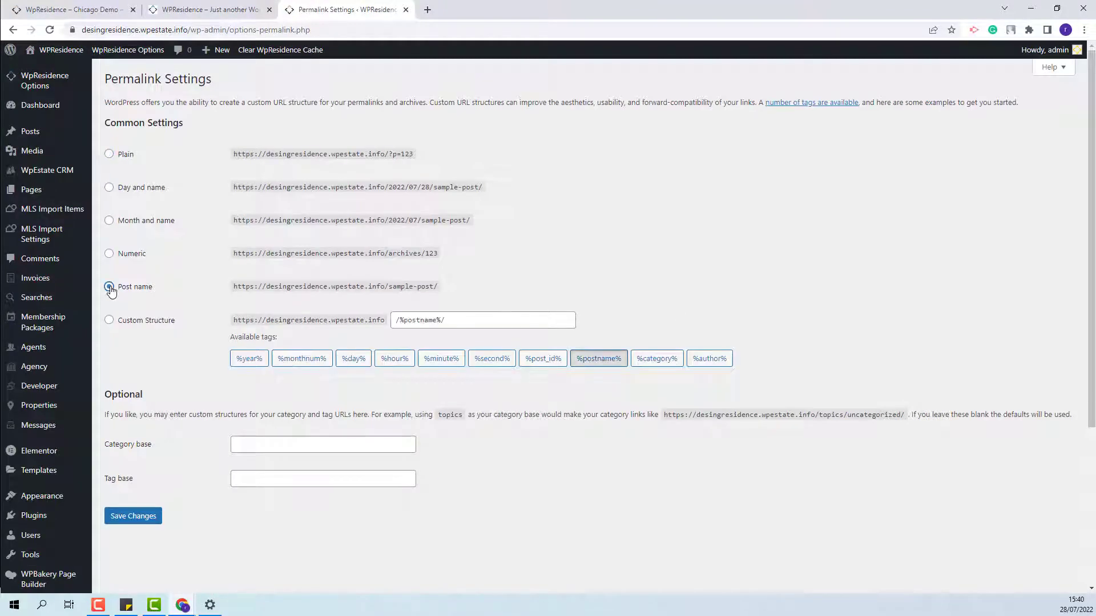
pyautogui.click(136, 528)
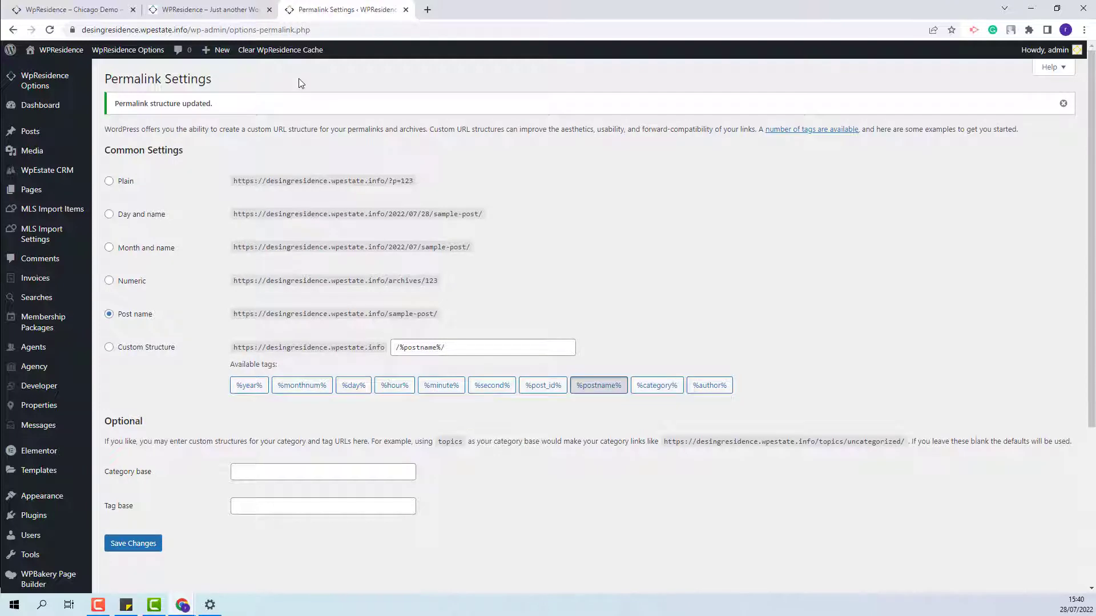
# Review the homepage's Our Latest Properties, Our Portfolio Listings and Browse the categories sections on the live site
pyautogui.click(219, 8)
pyautogui.scroll(4, 142, 439)
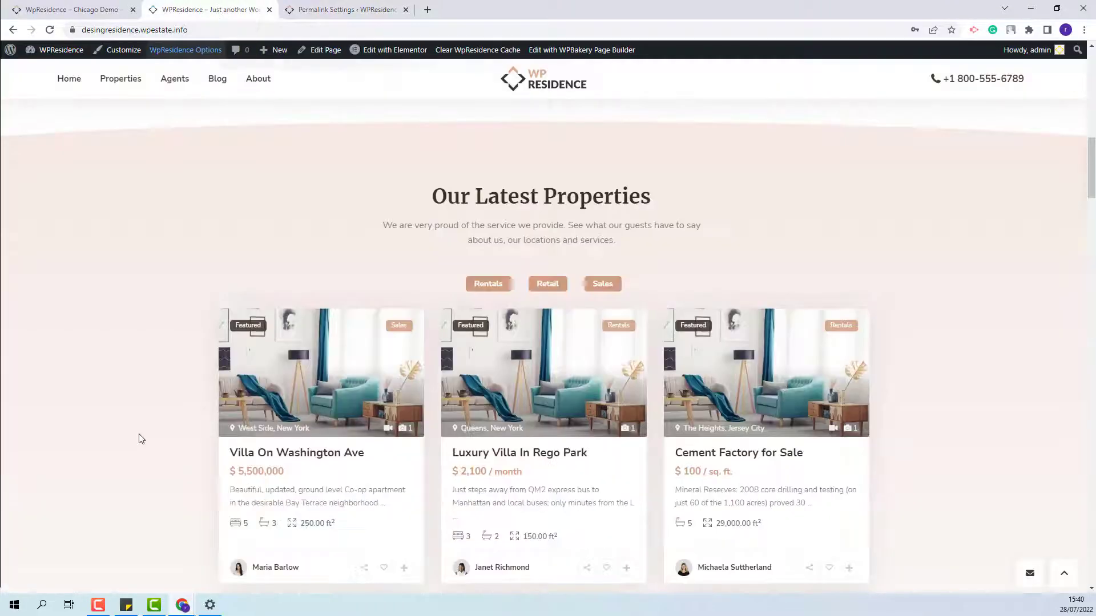
pyautogui.scroll(8, 142, 439)
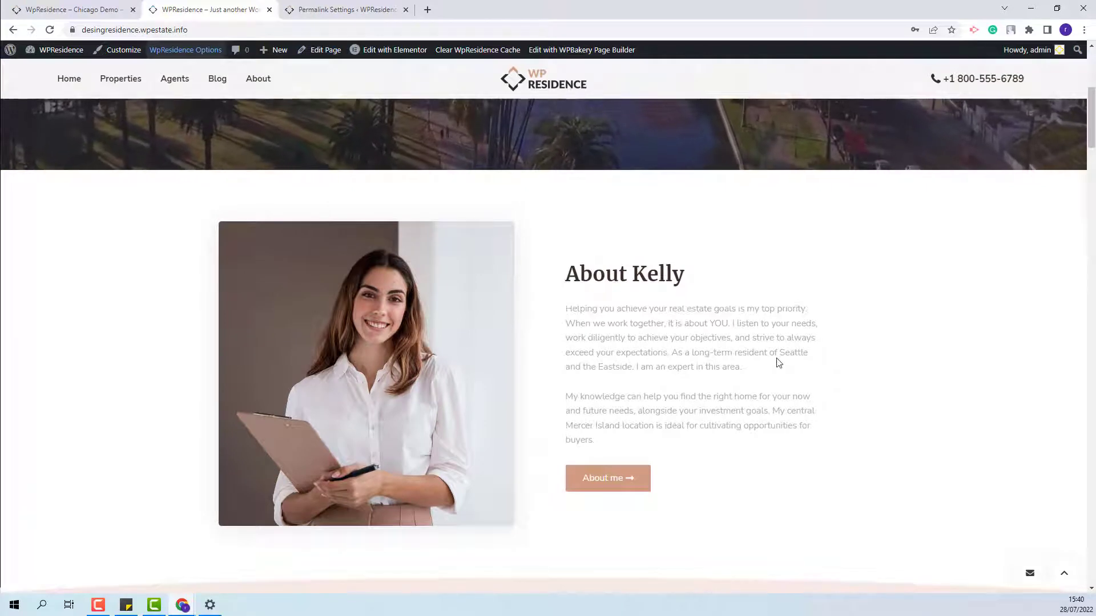
pyautogui.scroll(-5, 774, 363)
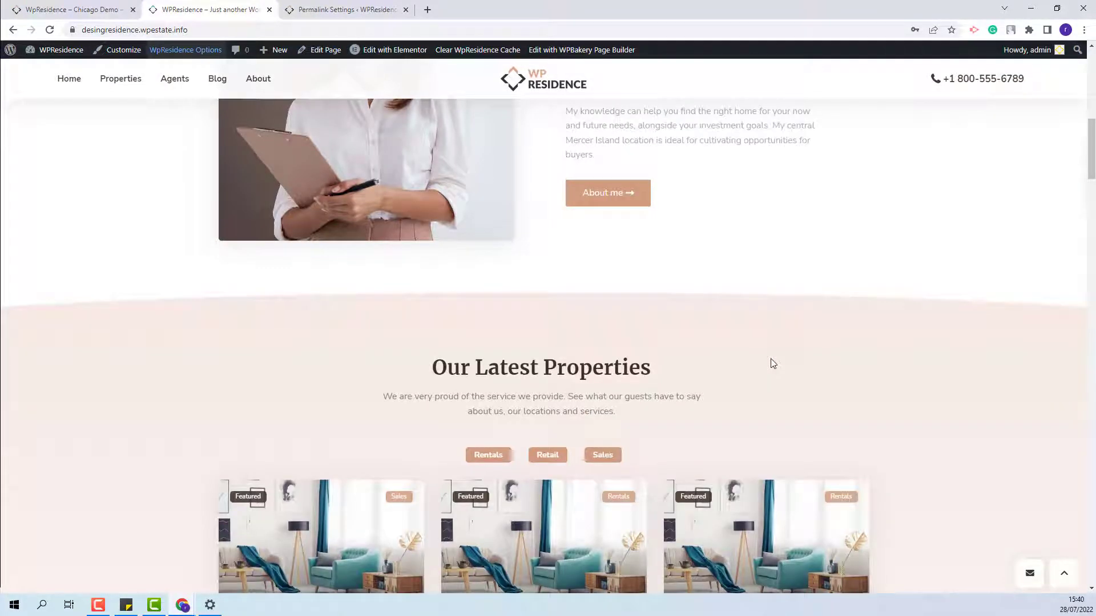
pyautogui.scroll(-12, 390, 392)
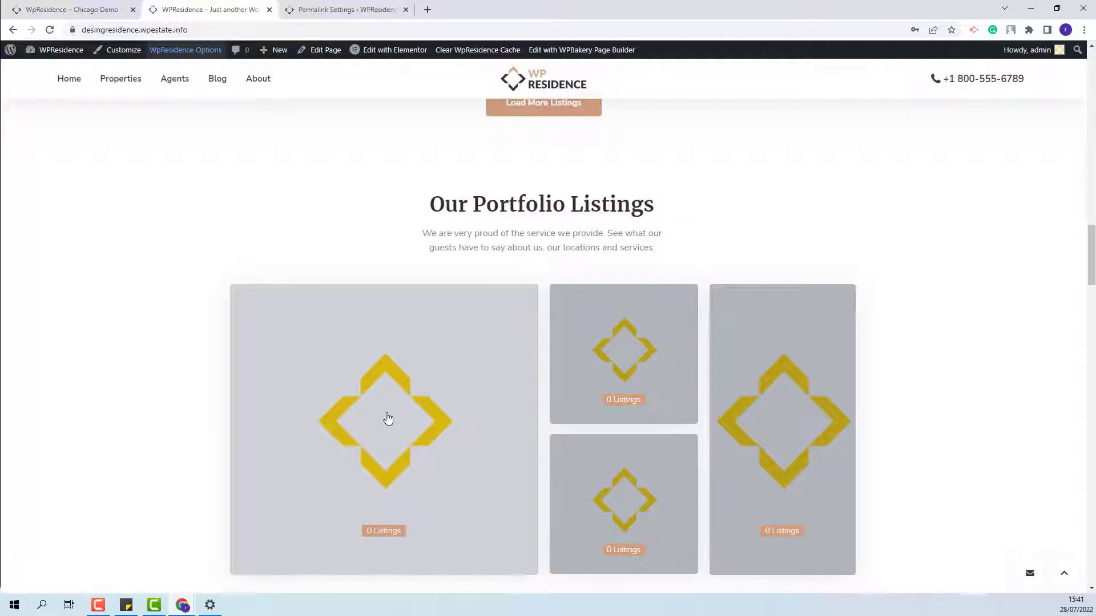
pyautogui.scroll(-3, 587, 360)
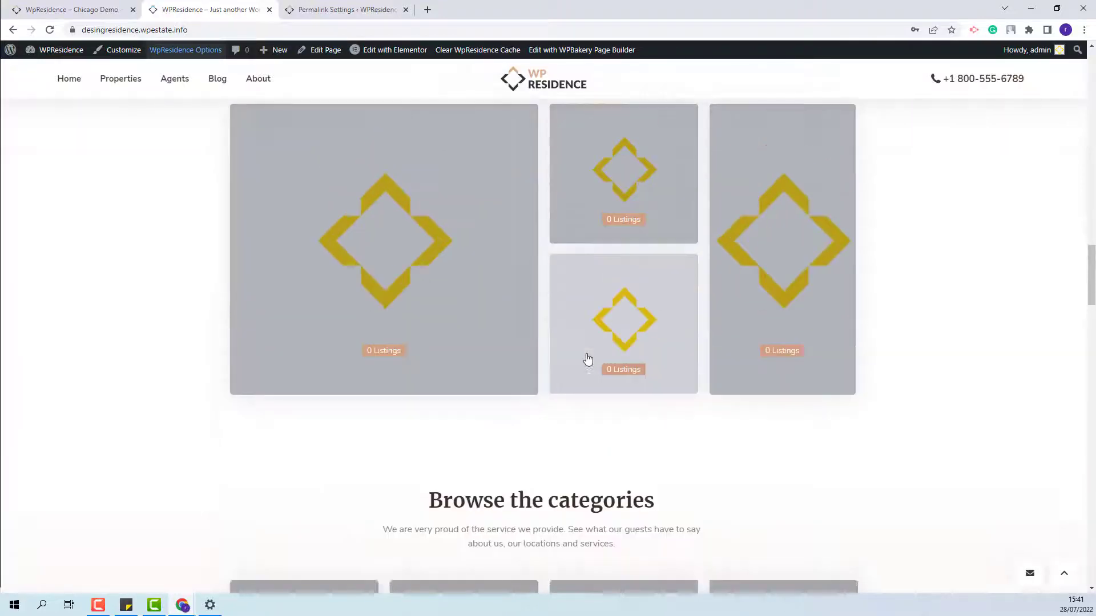
pyautogui.scroll(1, 588, 358)
pyautogui.scroll(-5, 677, 269)
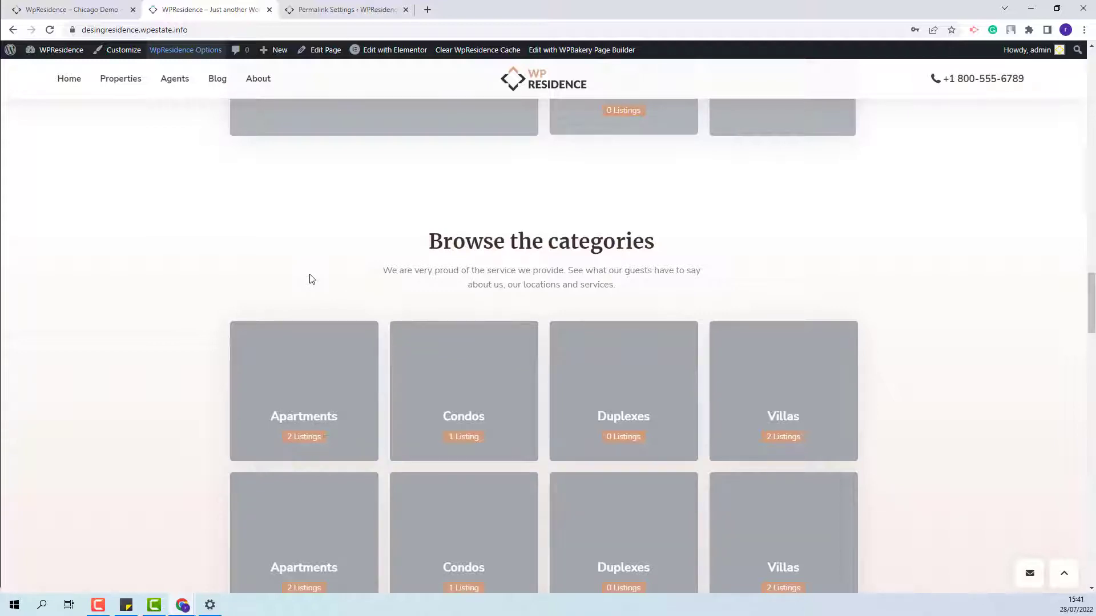
# Open the homepage in Elementor in a new tab and check which neighborhoods the Our Portfolio Listings blocks display
pyautogui.moveTo(360, 58)
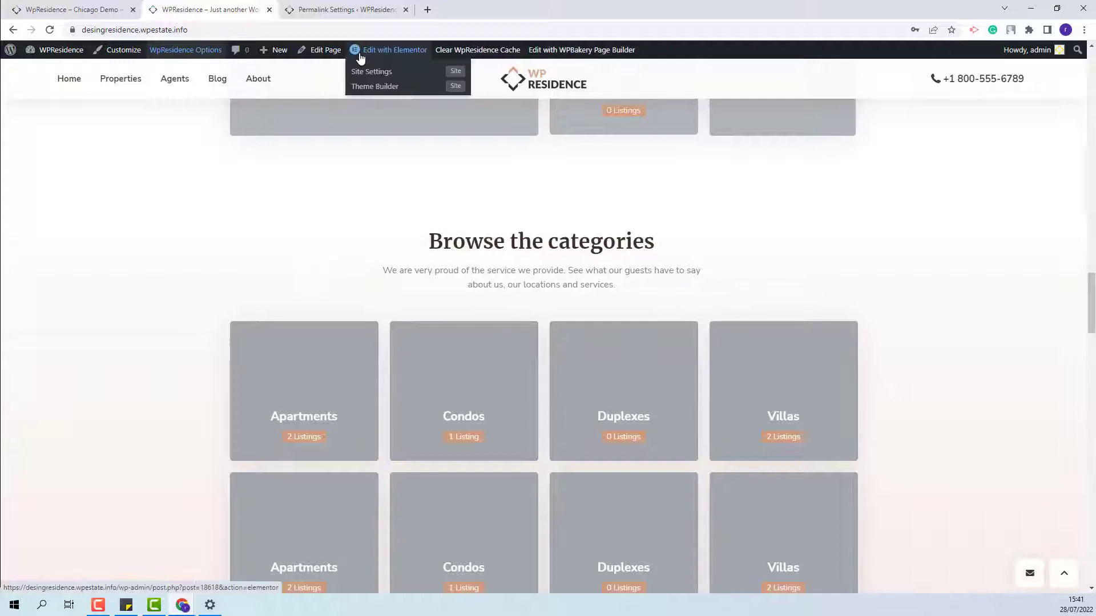
pyautogui.rightClick(360, 57)
pyautogui.click(393, 64)
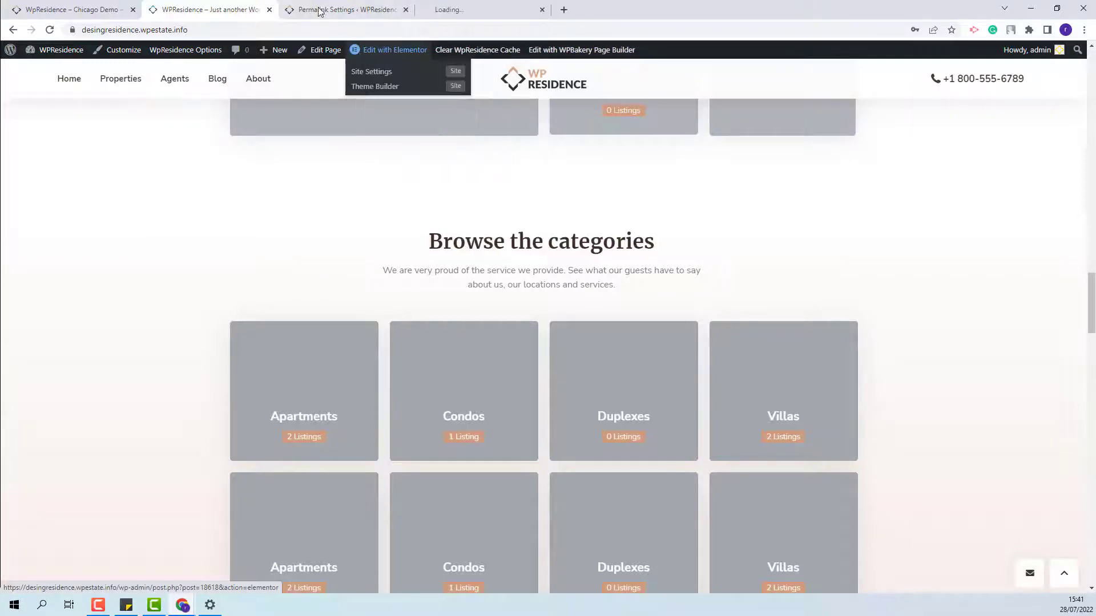
pyautogui.scroll(-15, 724, 389)
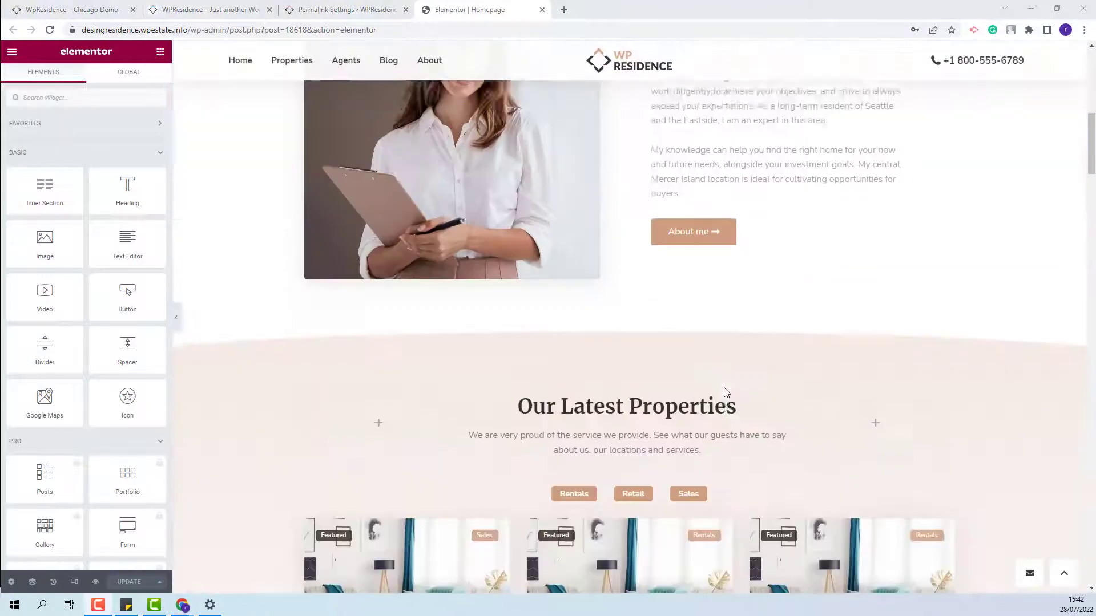
pyautogui.scroll(-7, 724, 392)
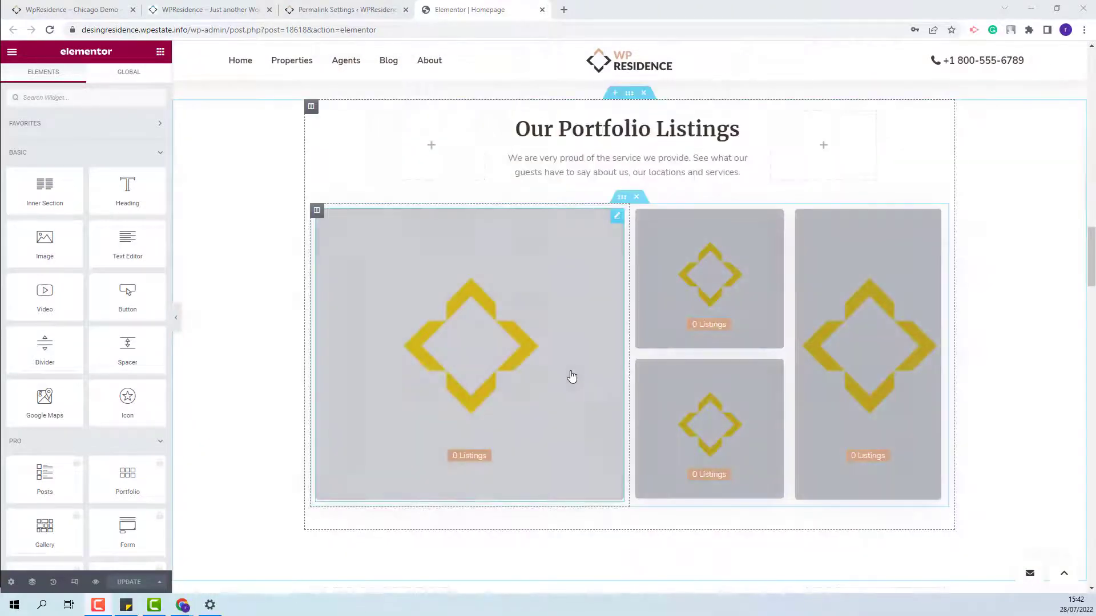
pyautogui.click(571, 377)
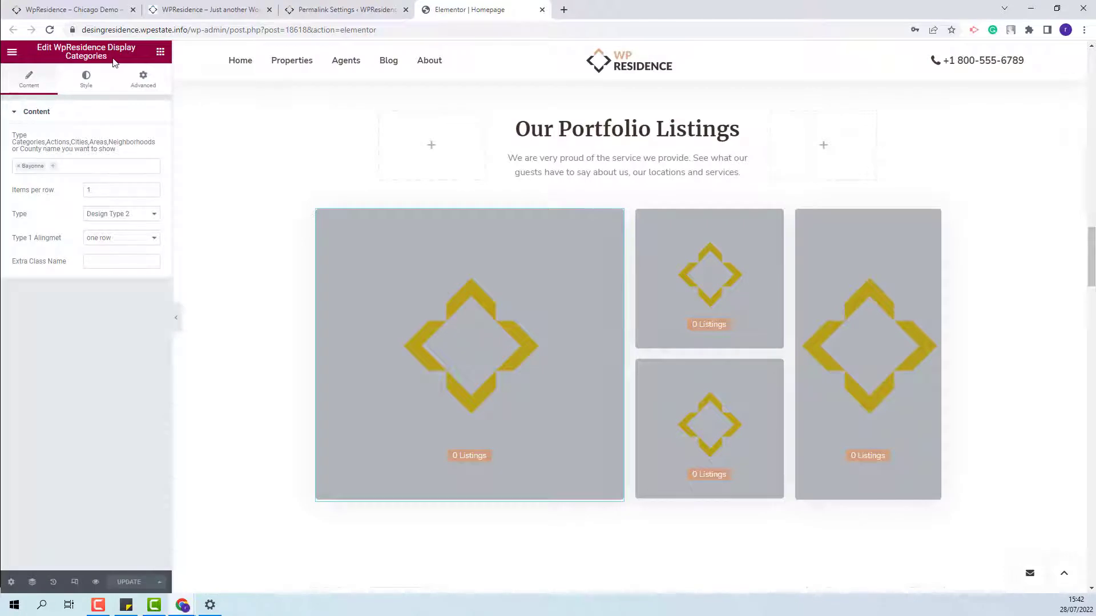
pyautogui.click(19, 166)
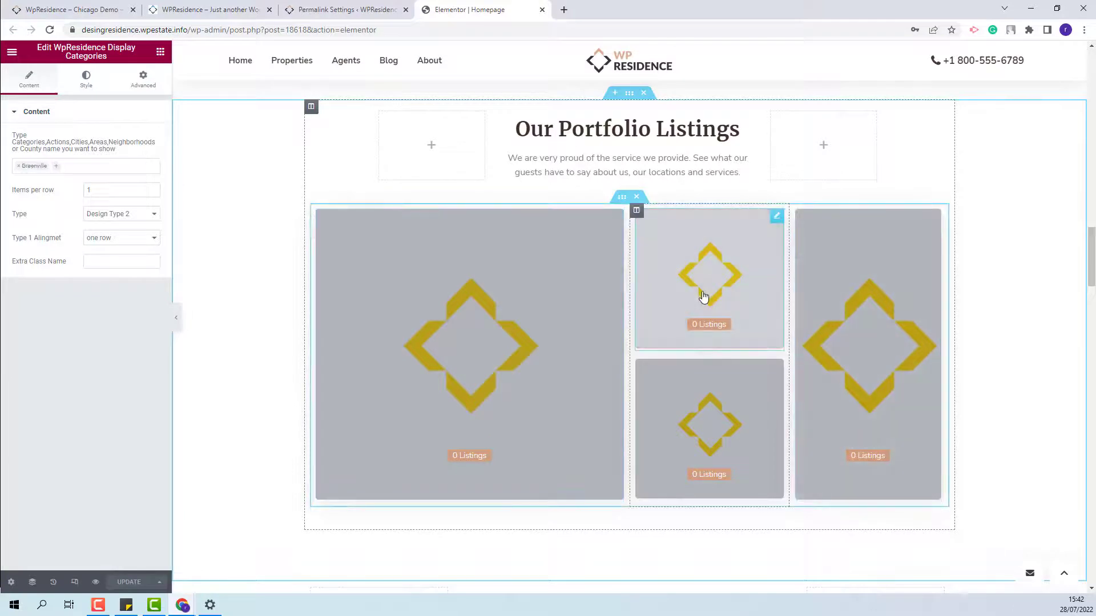
pyautogui.click(702, 470)
pyautogui.click(898, 376)
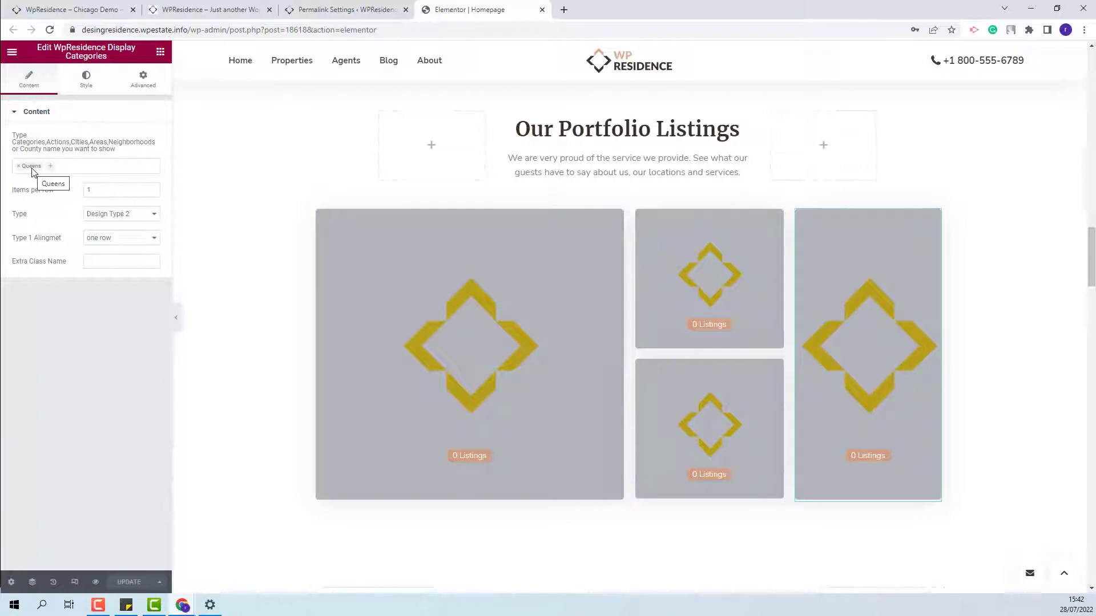
# Inspect the first WpResidence Grids widget under Browse the categories, checking its Pick Categories options and keeping Category
pyautogui.scroll(-5, 473, 311)
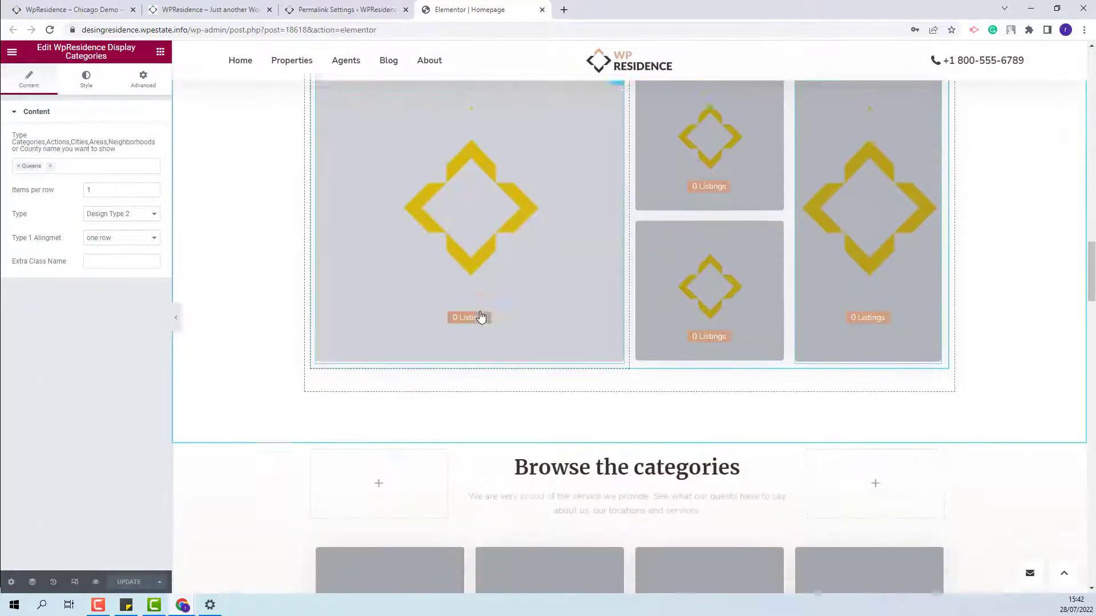
pyautogui.scroll(-3, 481, 317)
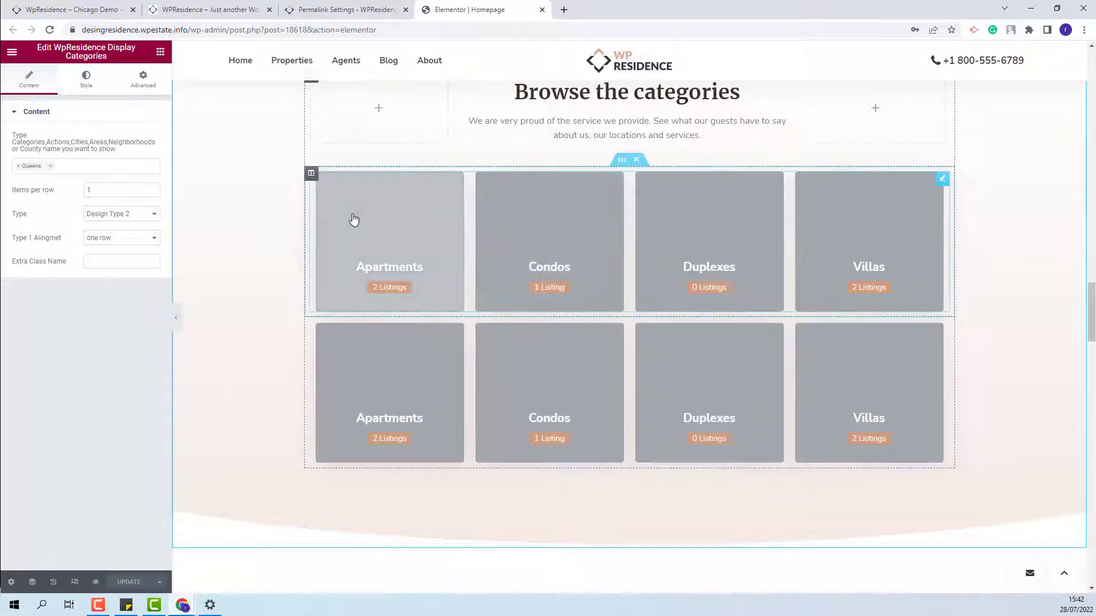
pyautogui.click(352, 220)
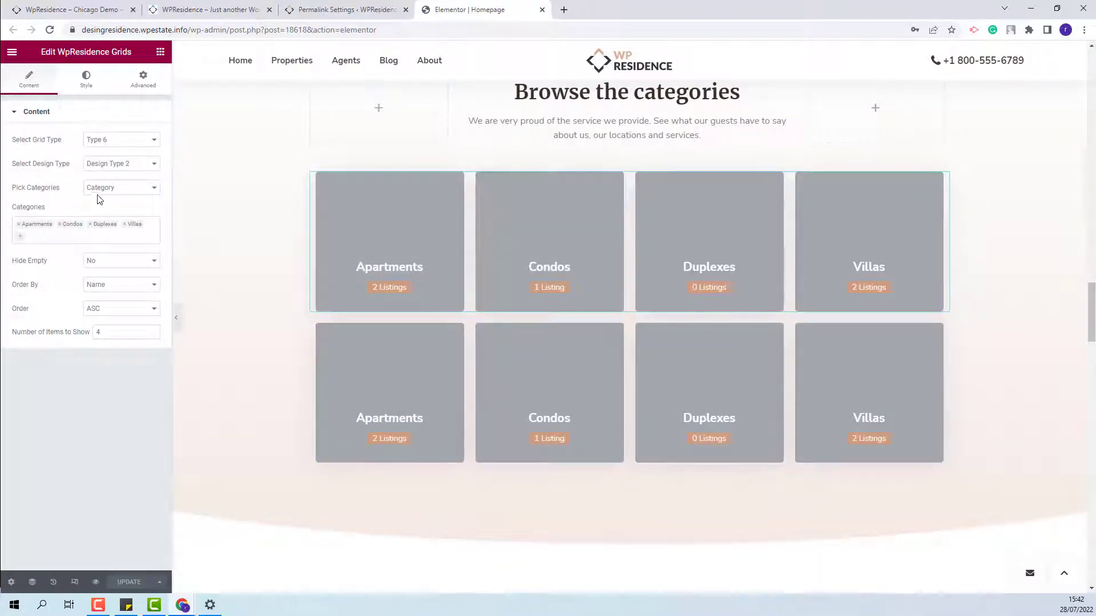
pyautogui.click(152, 189)
pyautogui.click(120, 200)
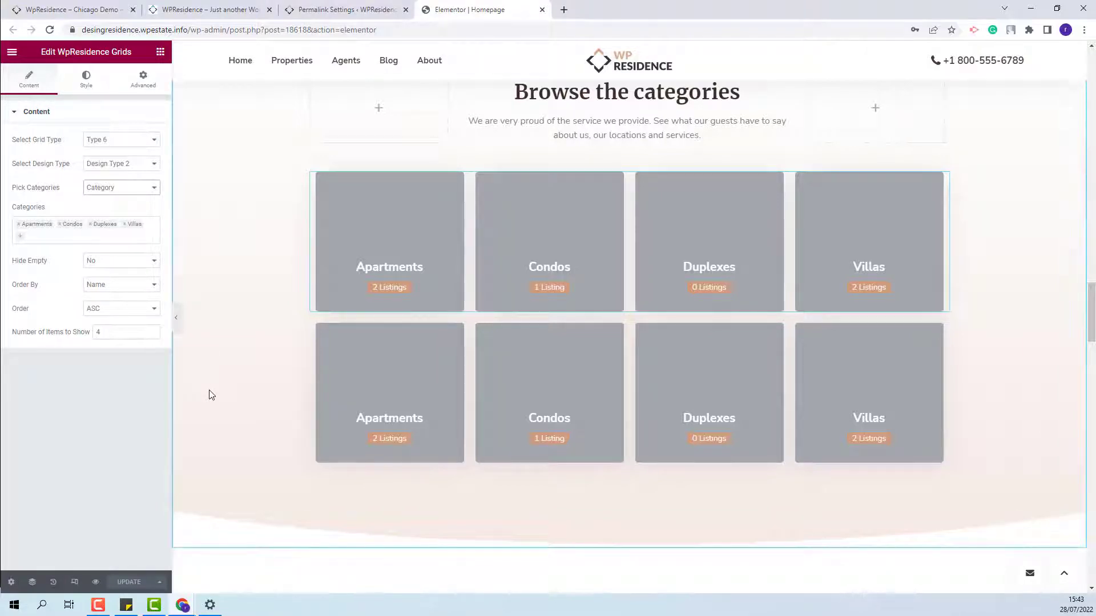
# Open the Bayonne property neighborhood for editing in the WordPress admin
pyautogui.click(336, 10)
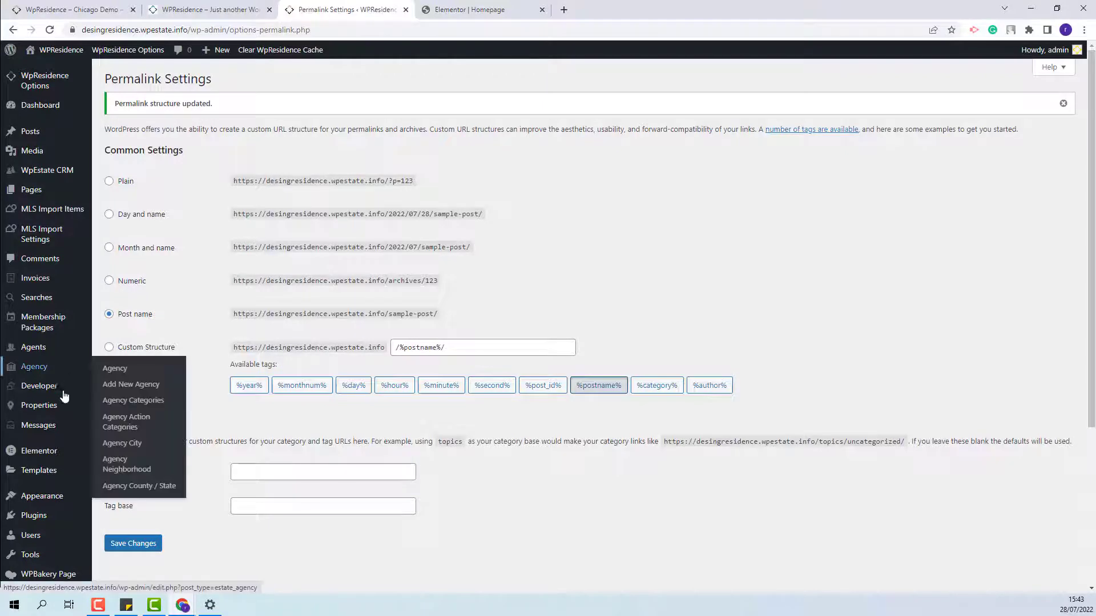
pyautogui.moveTo(53, 410)
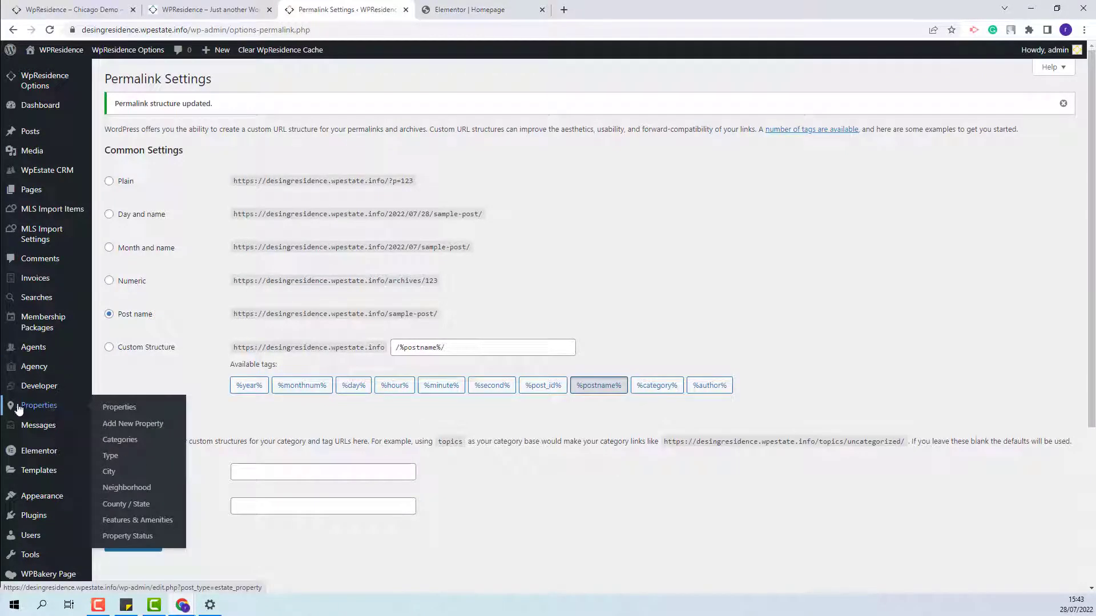
pyautogui.click(111, 489)
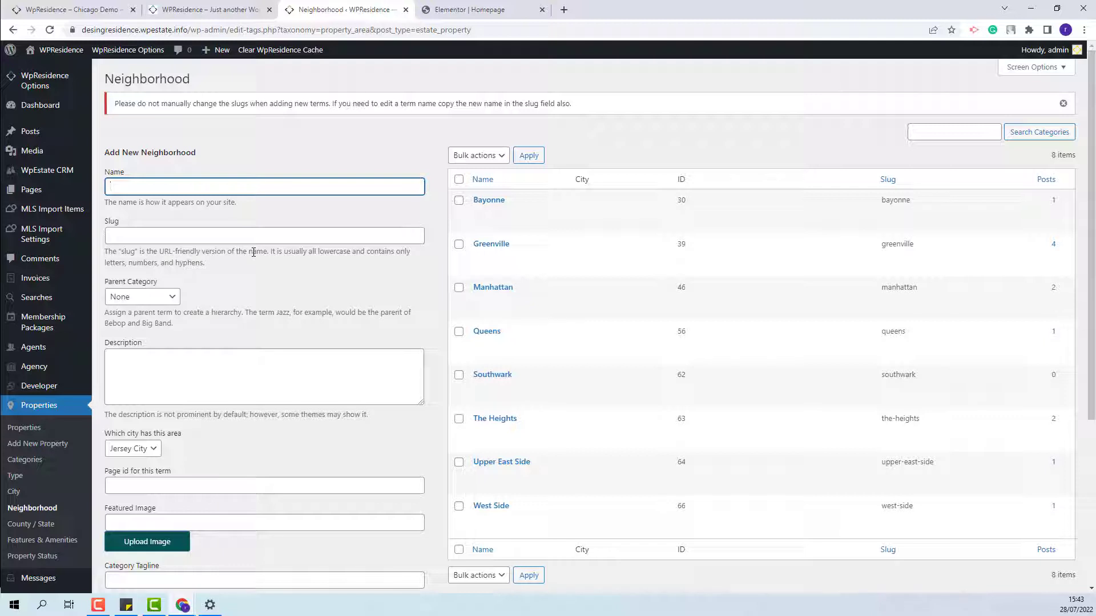
pyautogui.click(485, 226)
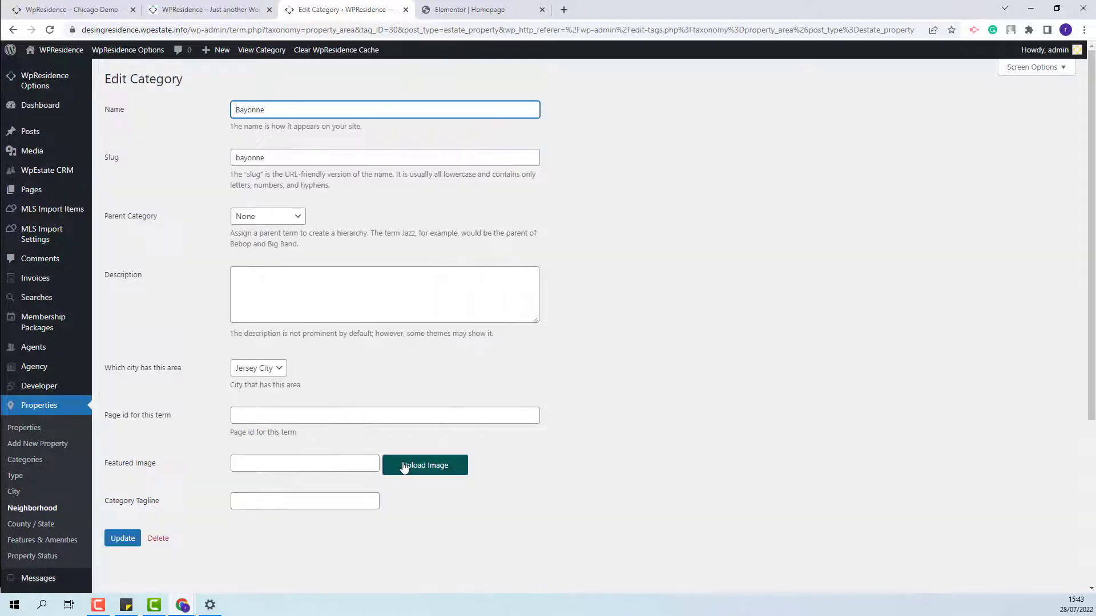
# Upload city2.jpg as the Bayonne neighborhood's featured image and update the term
pyautogui.click(403, 465)
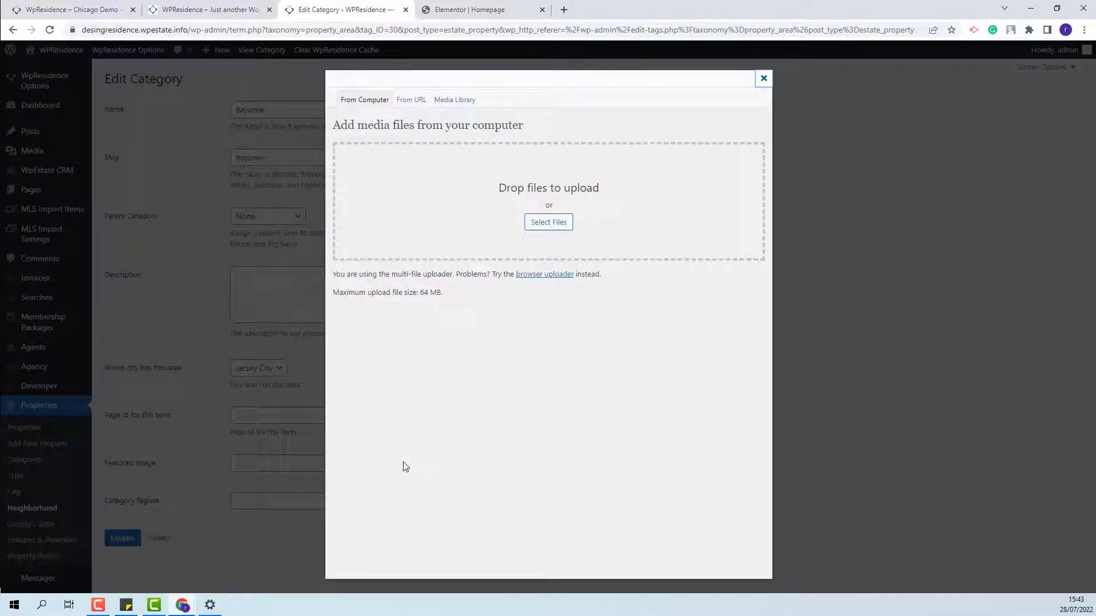
pyautogui.click(549, 224)
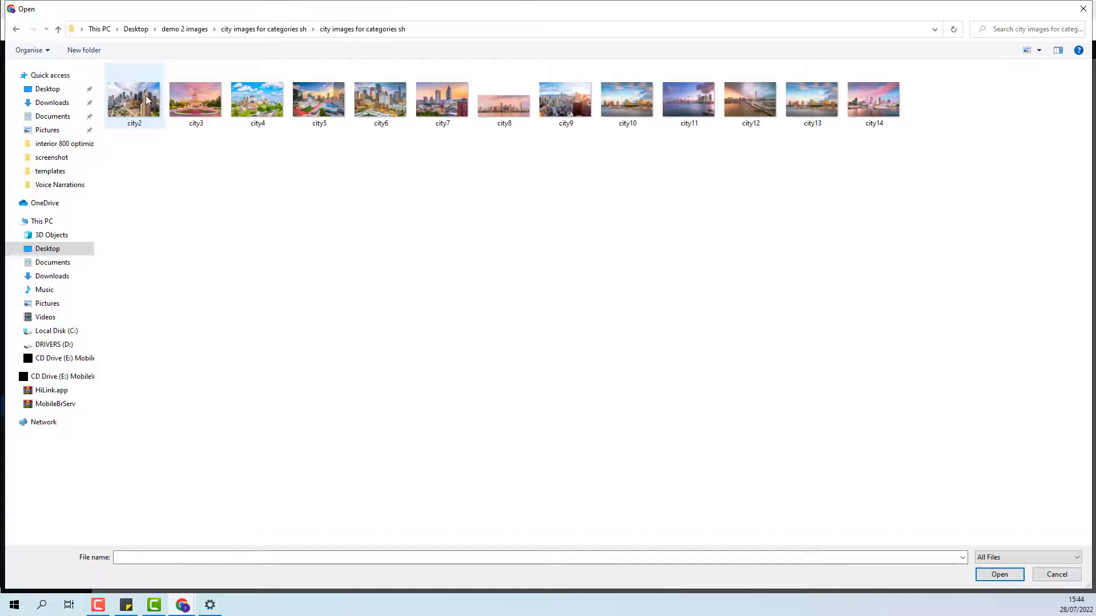
pyautogui.click(147, 100)
pyautogui.click(990, 576)
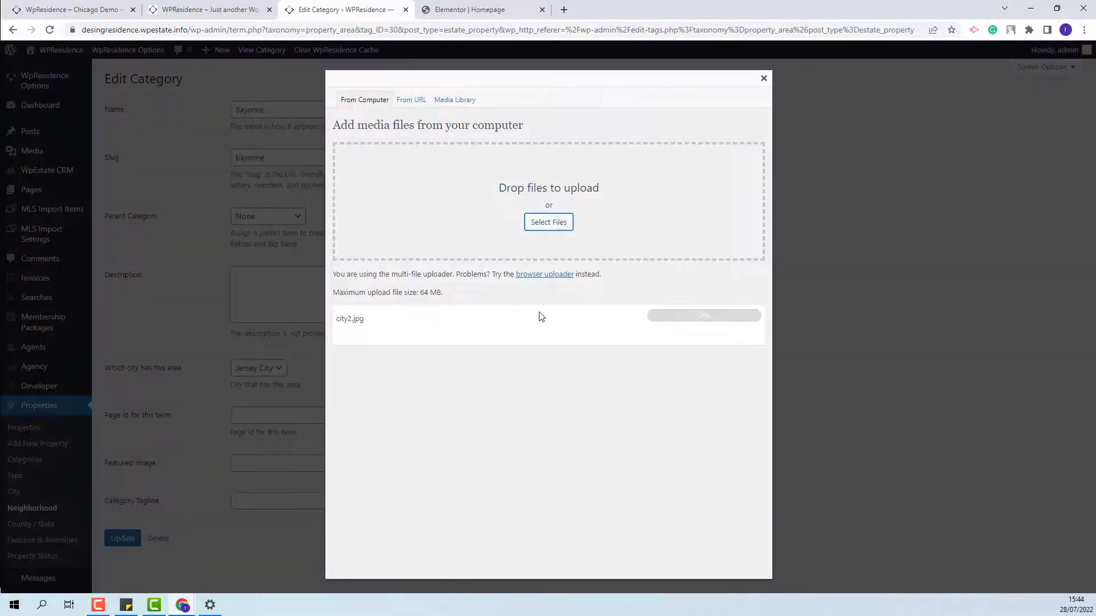
pyautogui.scroll(-2, 525, 388)
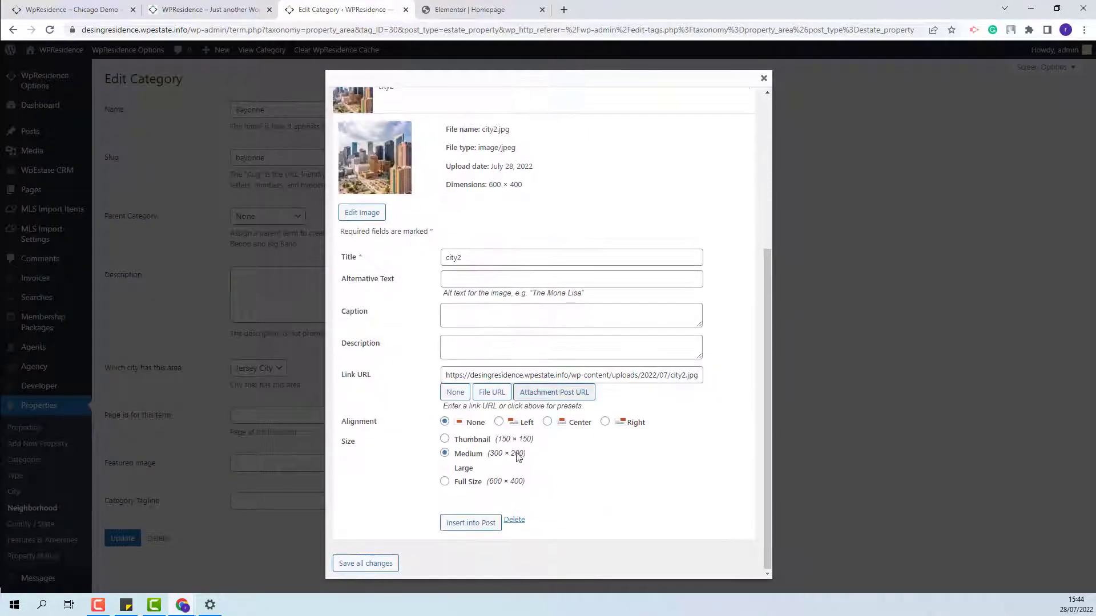
pyautogui.click(460, 529)
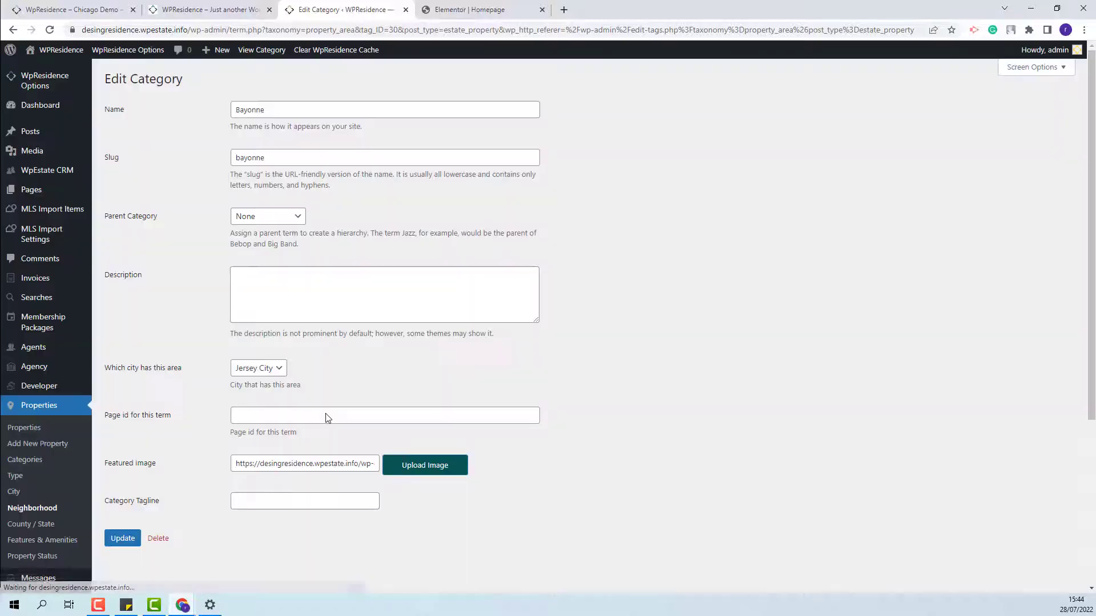
# Reload the live homepage and check the Bayonne block in Our Portfolio Listings
pyautogui.click(226, 9)
pyautogui.click(31, 52)
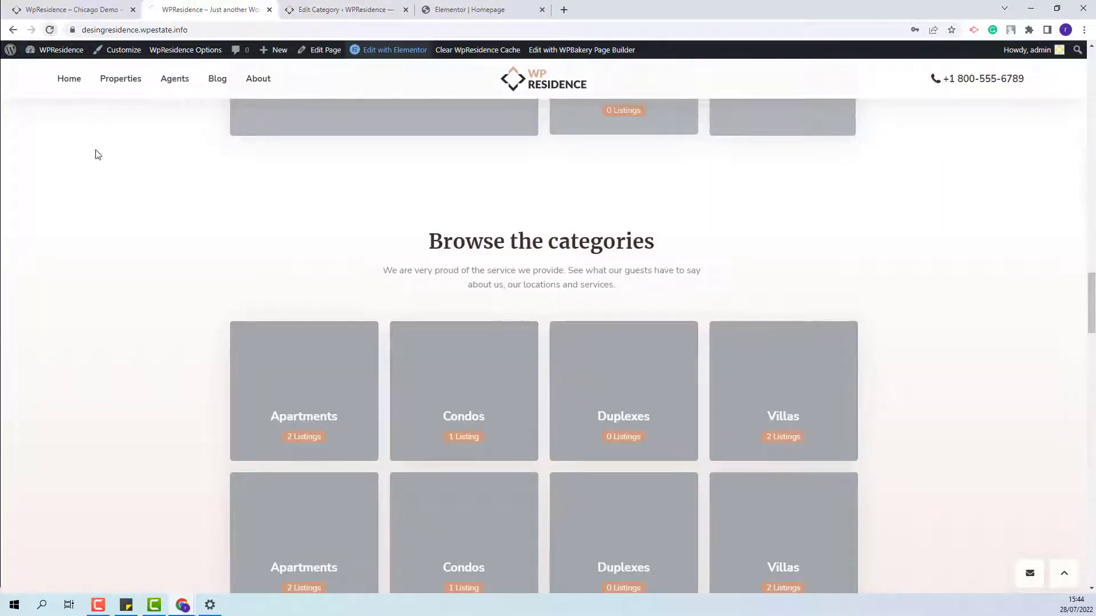
pyautogui.scroll(6, 274, 269)
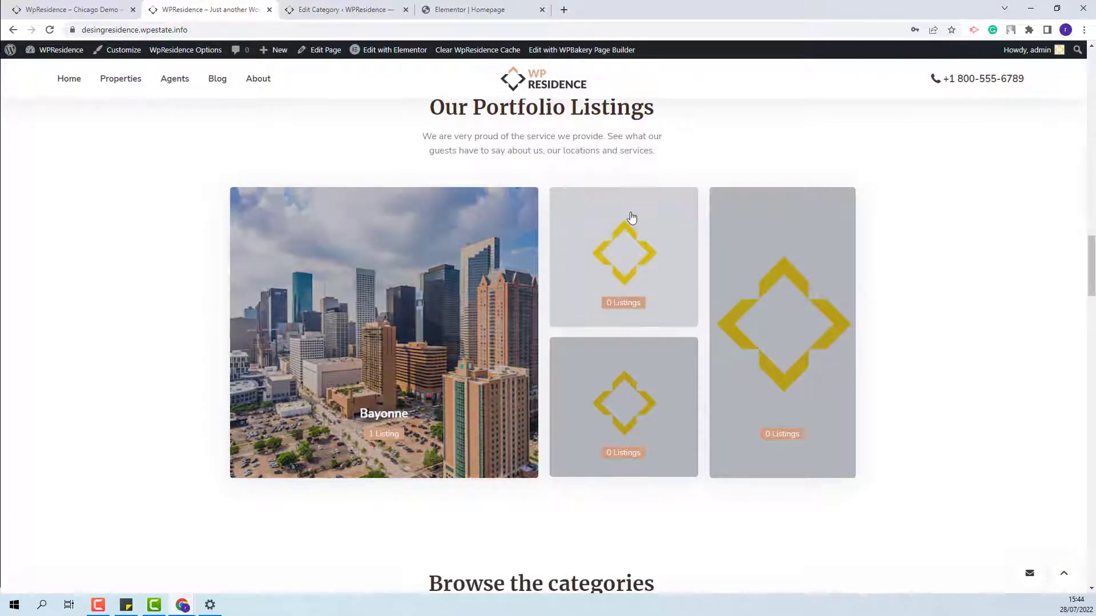
# Upload city3.jpg as the featured image of the Apartments property category, update it and return to the live homepage
pyautogui.click(360, 11)
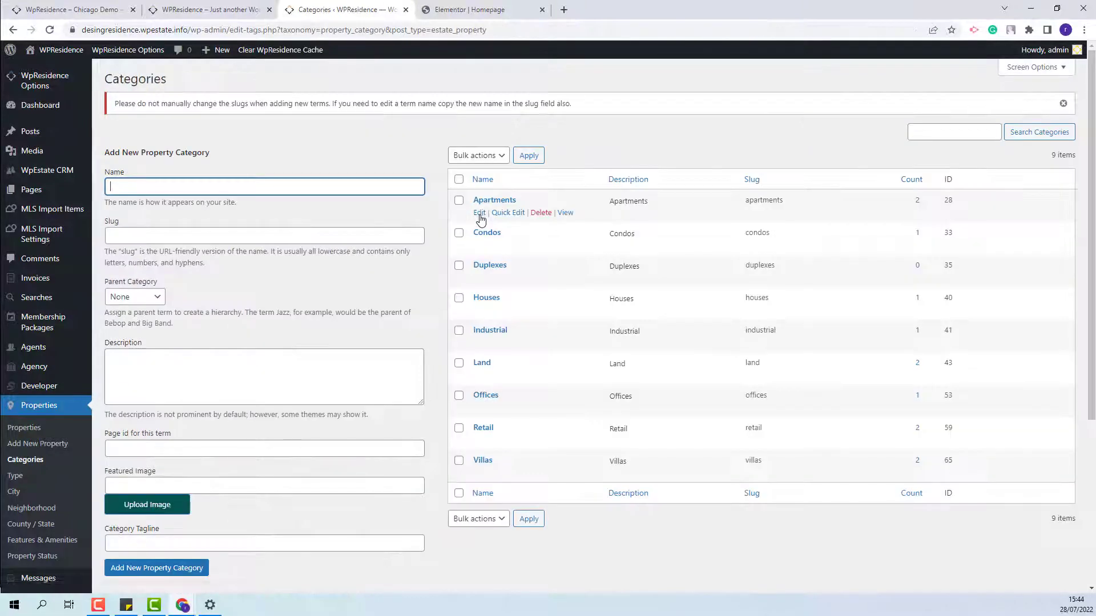
pyautogui.click(479, 217)
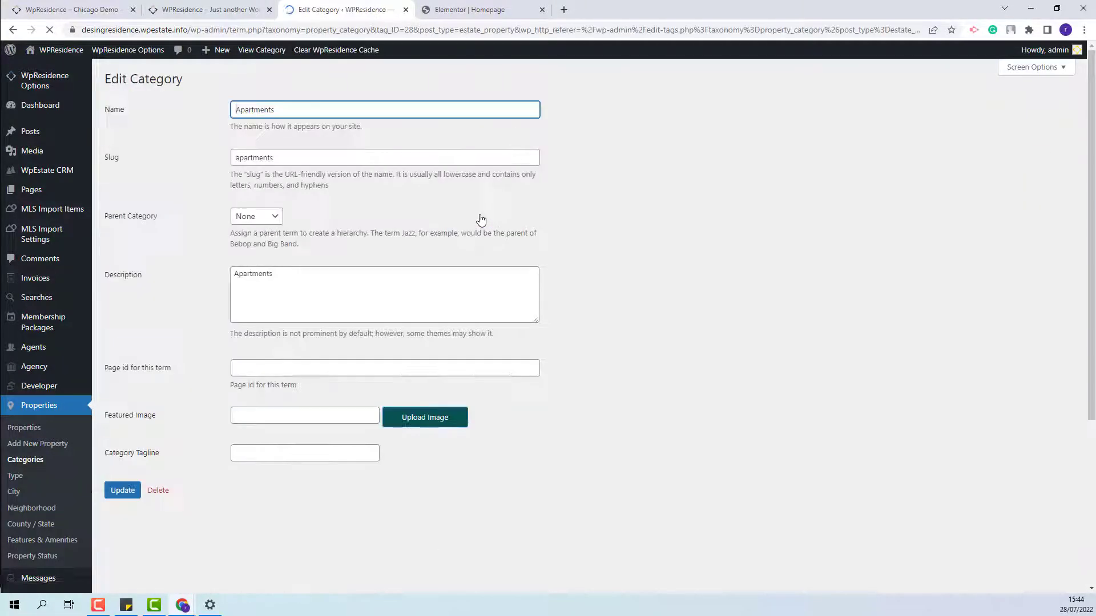
pyautogui.click(426, 417)
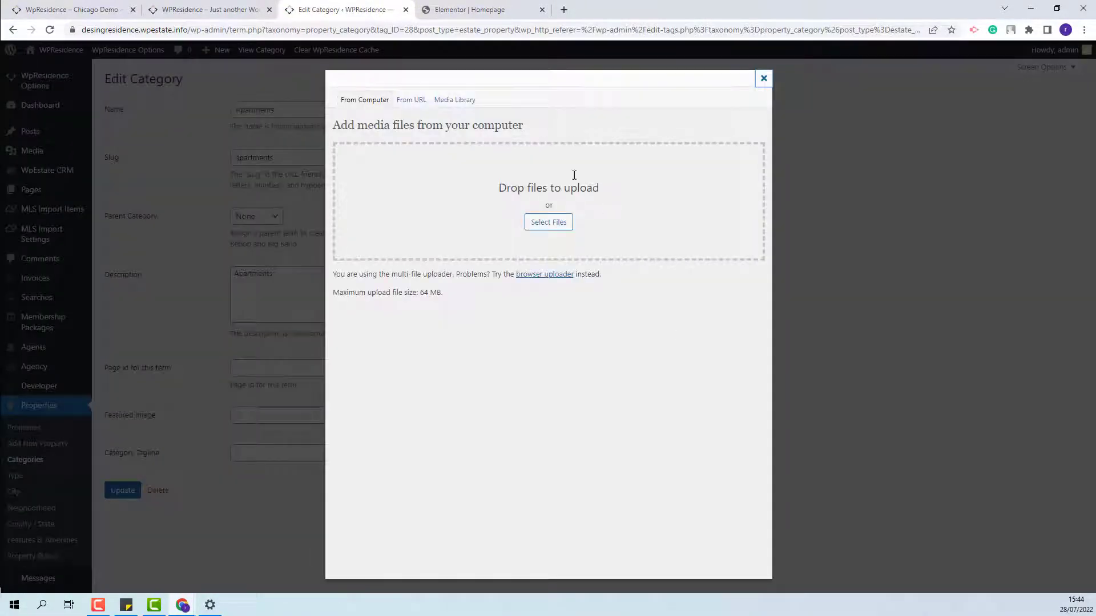
pyautogui.click(559, 227)
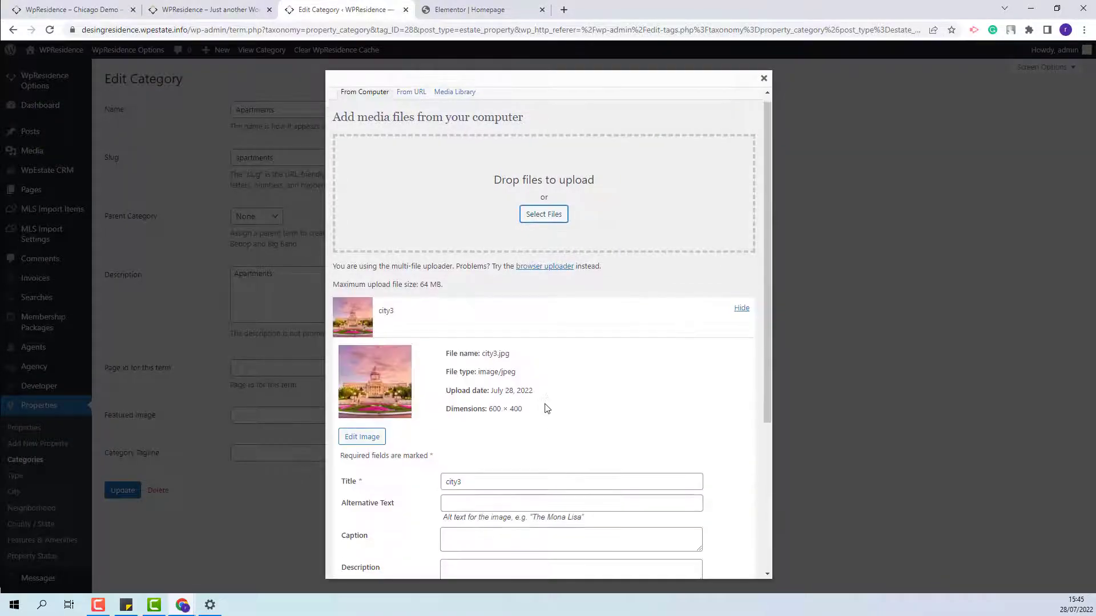
pyautogui.scroll(-5, 547, 409)
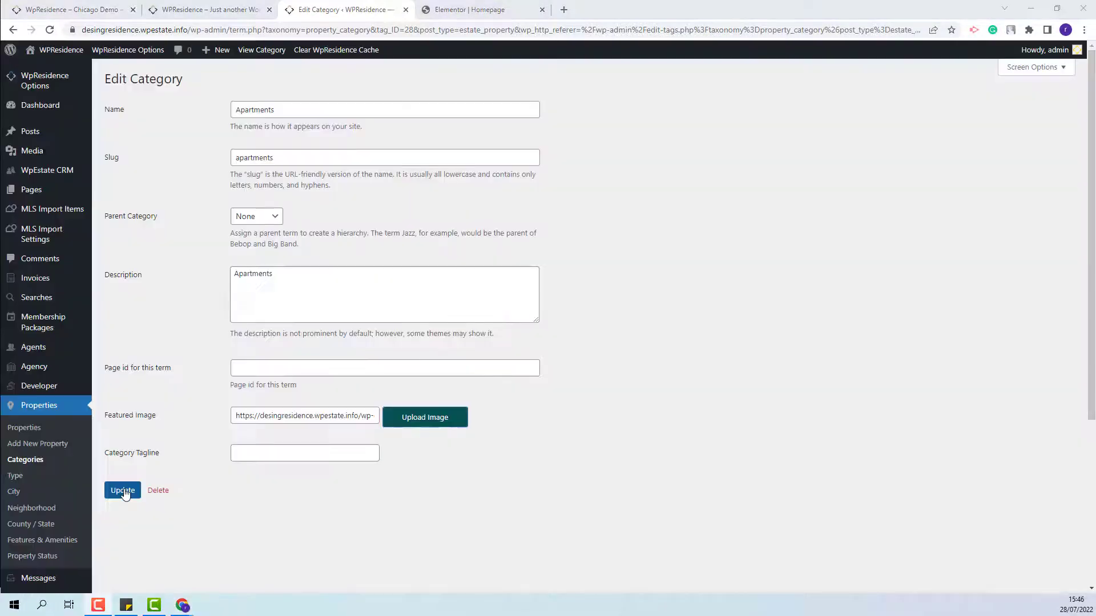
pyautogui.click(125, 494)
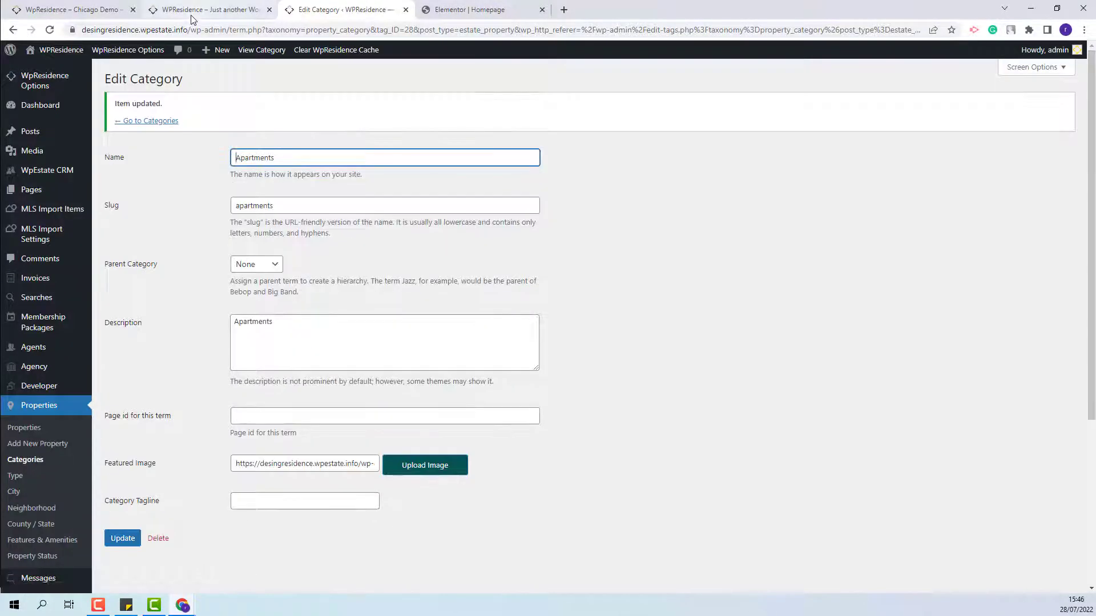
pyautogui.click(208, 10)
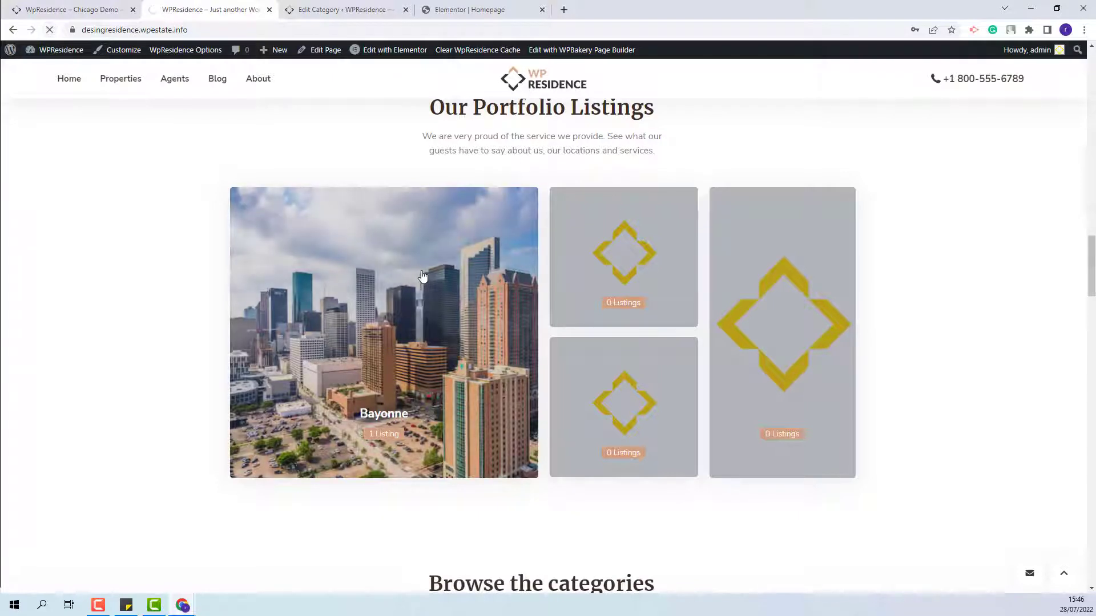
# Review the live homepage from the portfolio listings down to the footer and compare it with the Chicago demo page
pyautogui.scroll(-8, 343, 257)
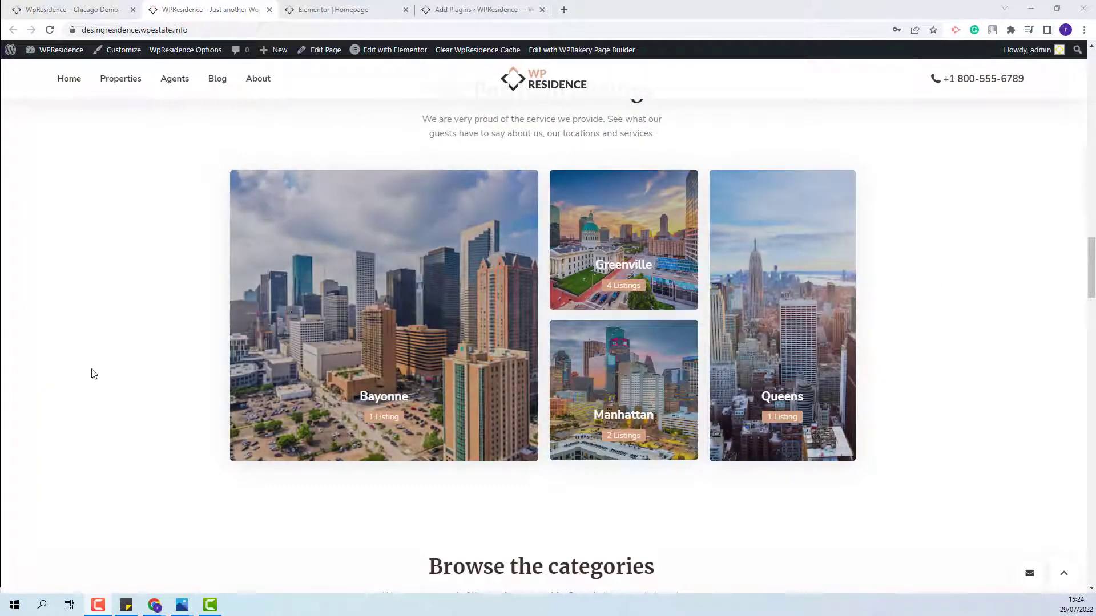
pyautogui.scroll(-15, 616, 322)
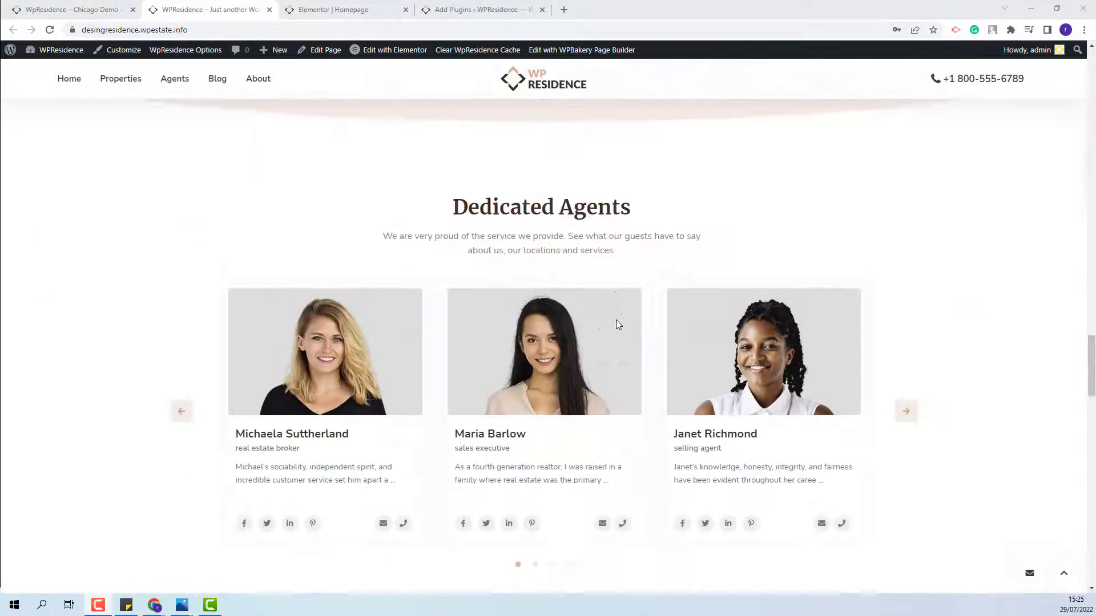
pyautogui.scroll(-20, 616, 323)
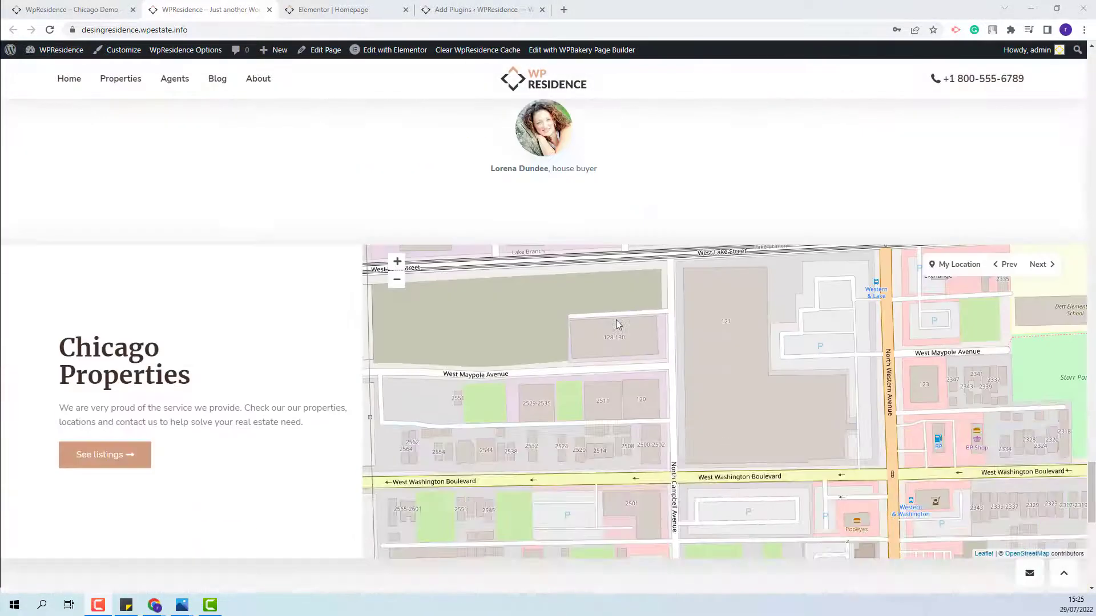
pyautogui.scroll(-10, 616, 325)
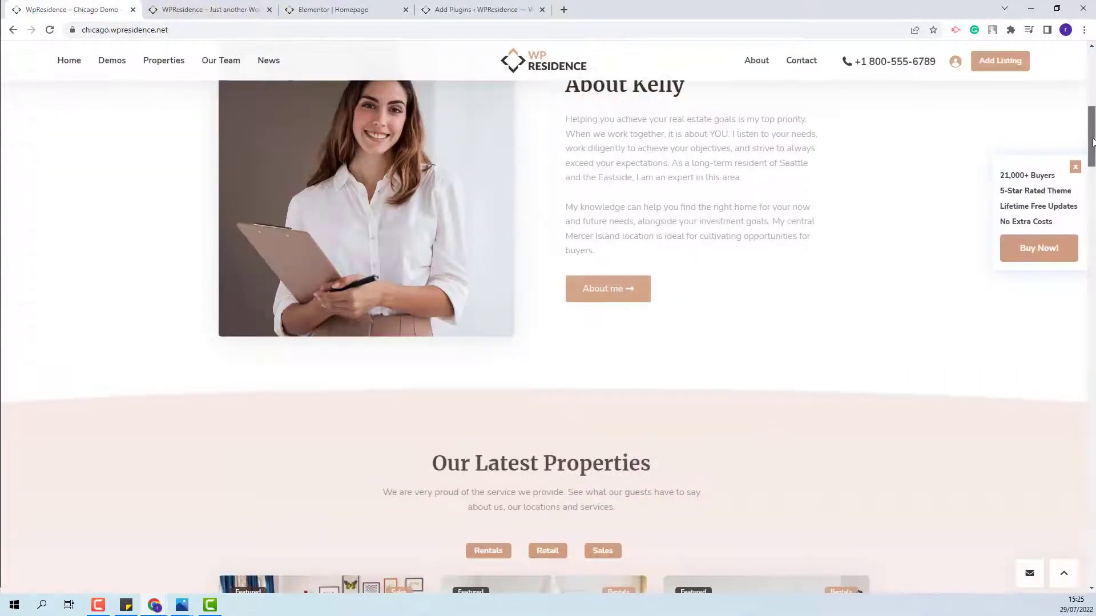
pyautogui.moveTo(1090, 140); pyautogui.dragTo(1092, 571)
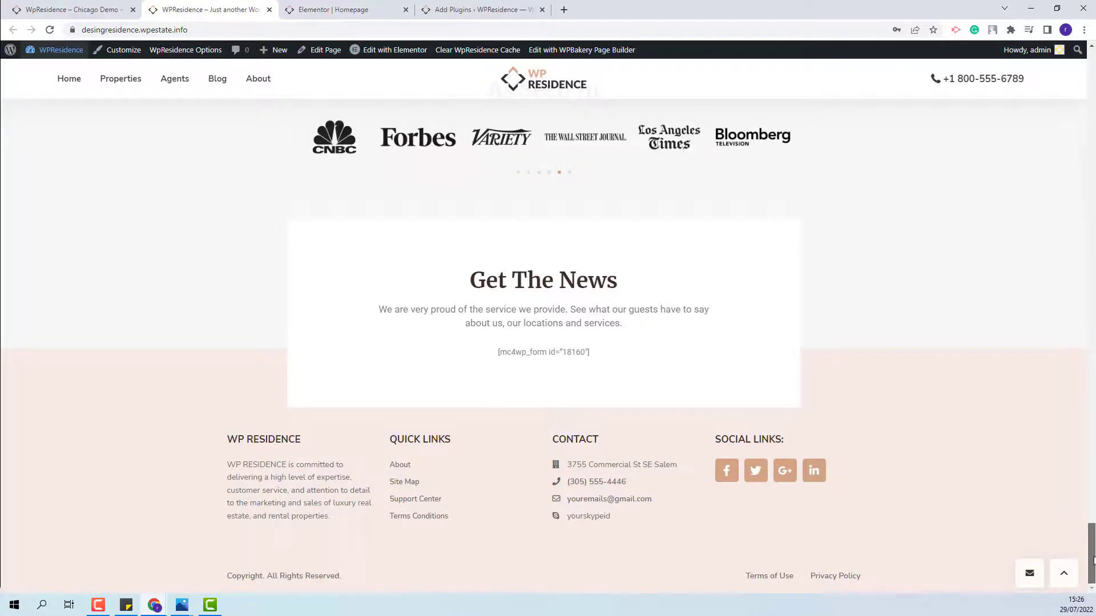
pyautogui.moveTo(1090, 551); pyautogui.dragTo(1082, 69)
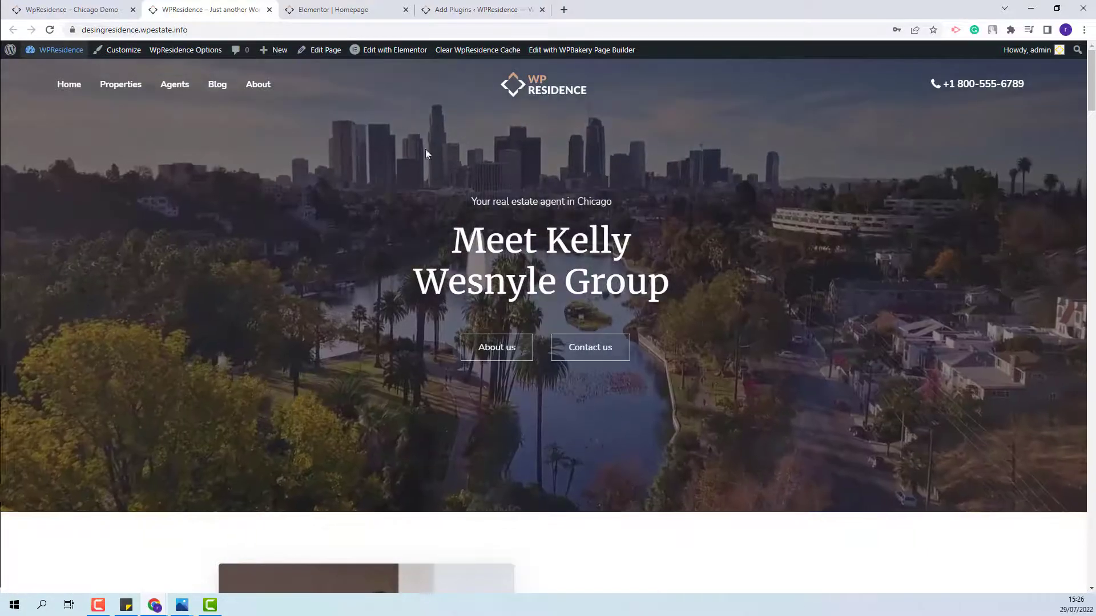
# Switch to the homepage in the Elementor editor and select the hero section in the page structure
pyautogui.click(343, 10)
pyautogui.scroll(15, 491, 308)
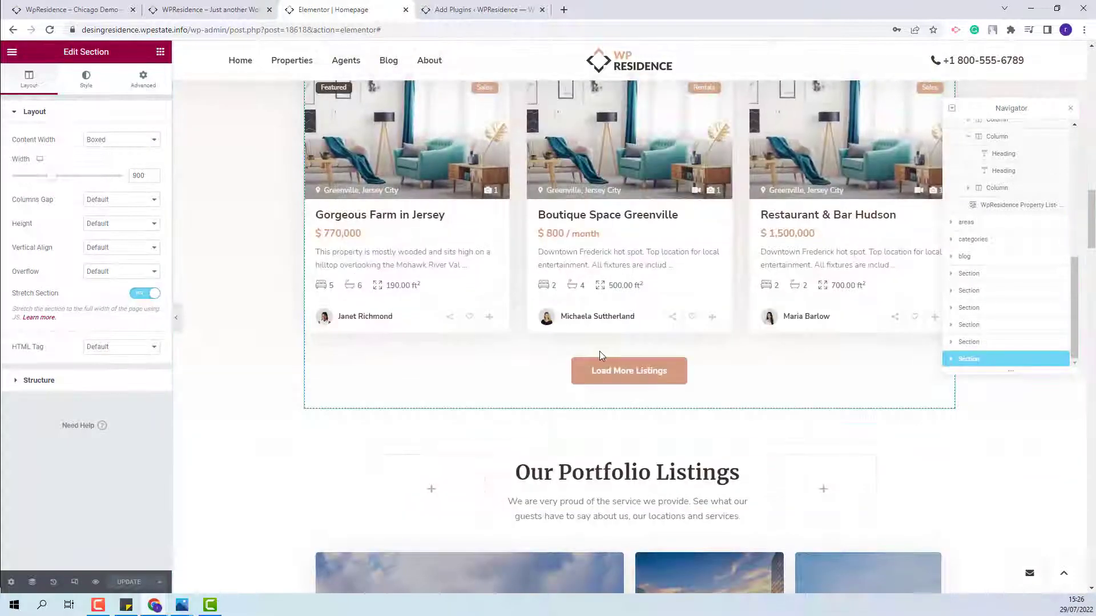
pyautogui.scroll(10, 628, 313)
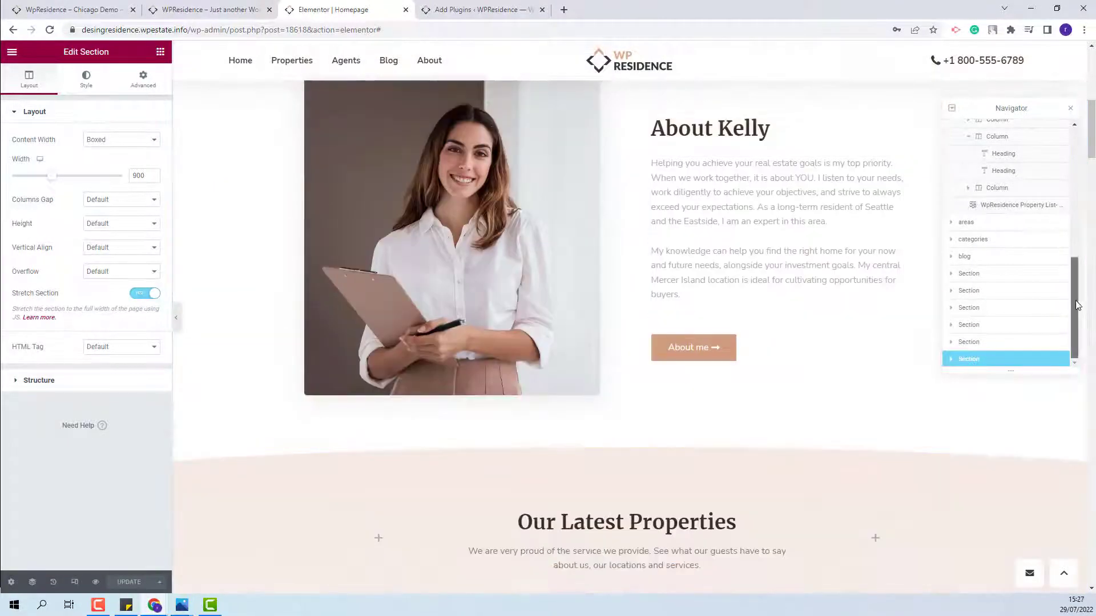
pyautogui.moveTo(1077, 305); pyautogui.dragTo(1062, 154)
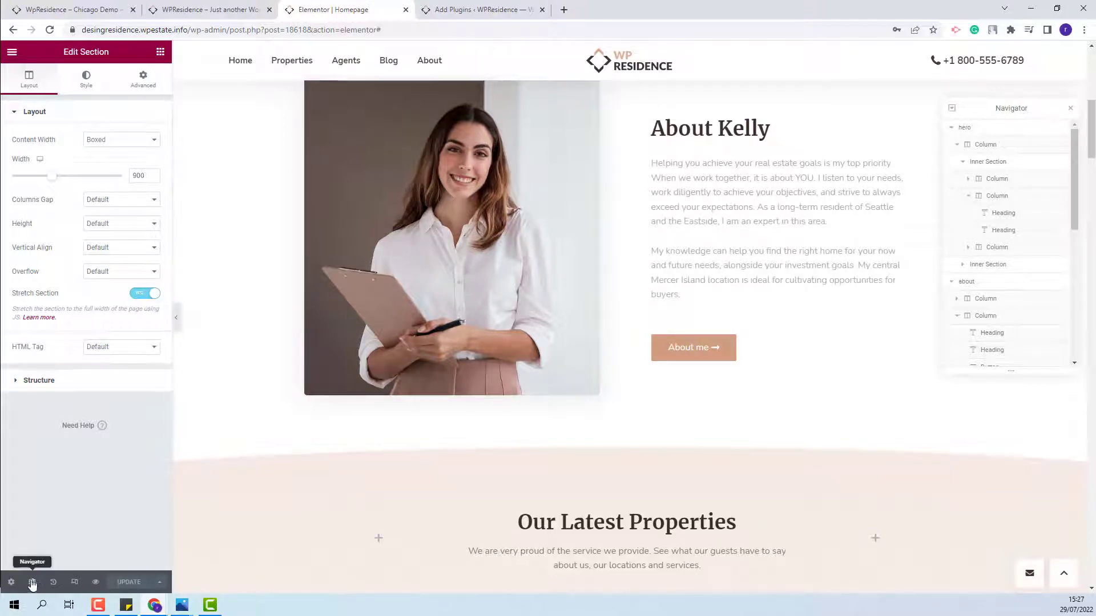
pyautogui.click(963, 129)
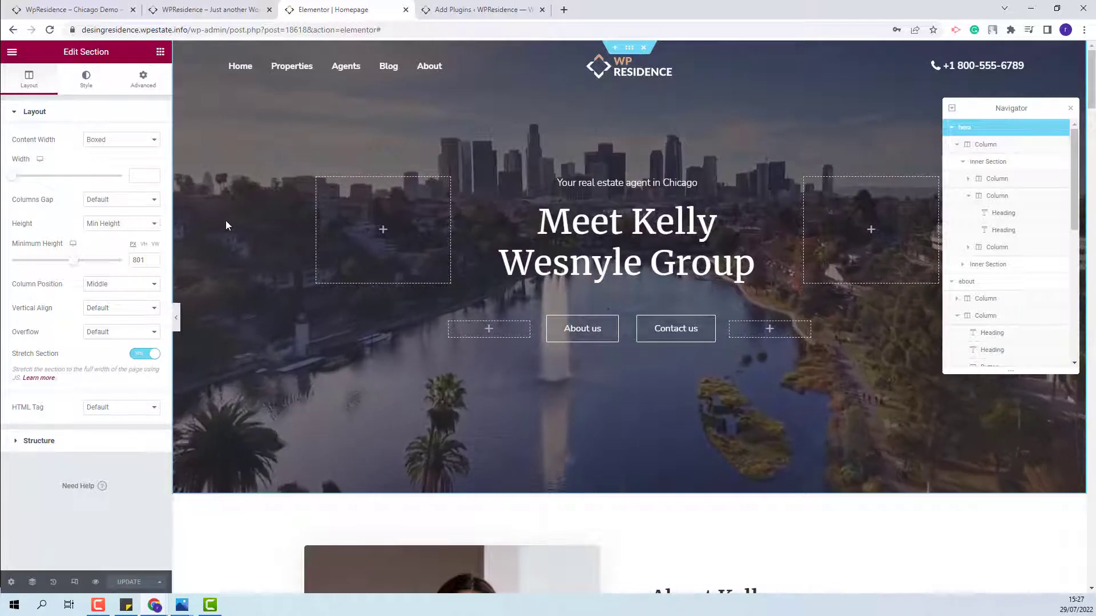
# Examine the hero section's style settings for the background video, fallback image and background overlay
pyautogui.click(88, 80)
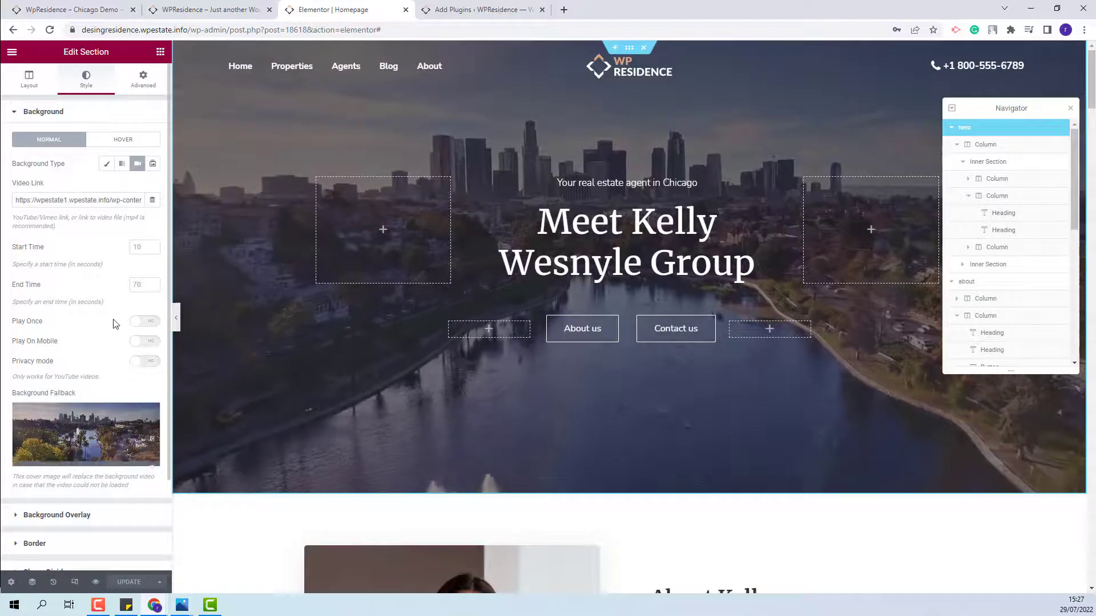
pyautogui.scroll(-2, 120, 388)
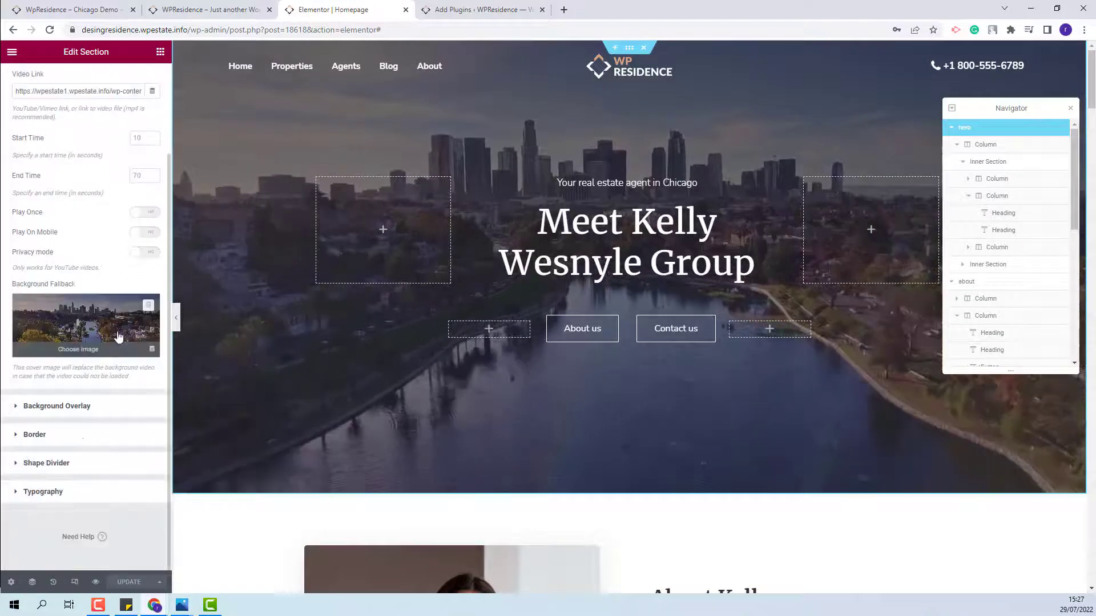
pyautogui.click(126, 411)
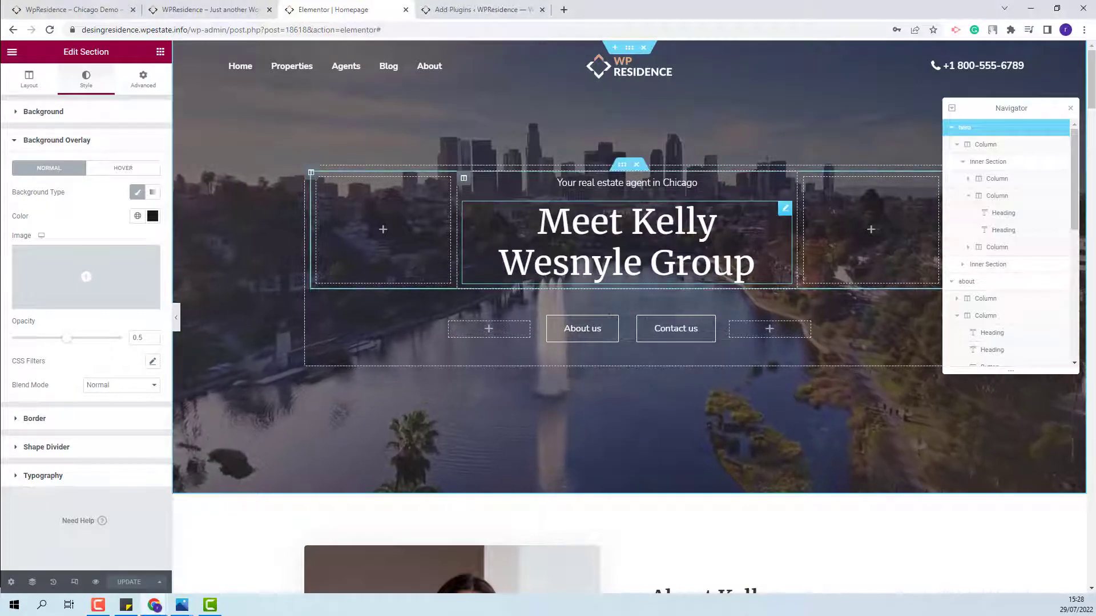
# Inspect the content settings of the hero section's two headings and its About us and Contact us buttons
pyautogui.click(1004, 214)
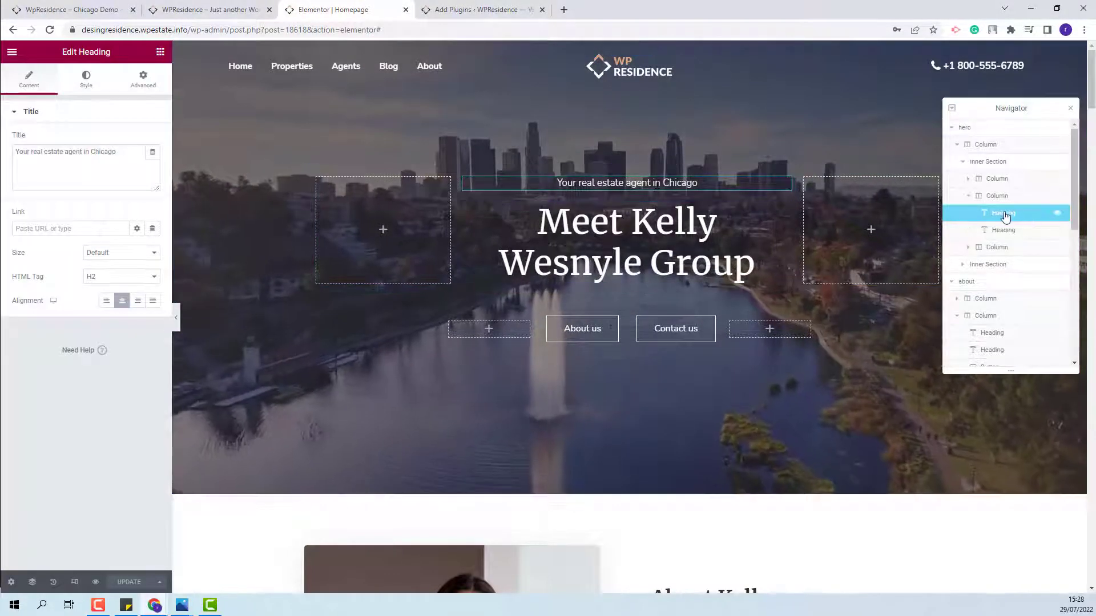
pyautogui.click(1003, 230)
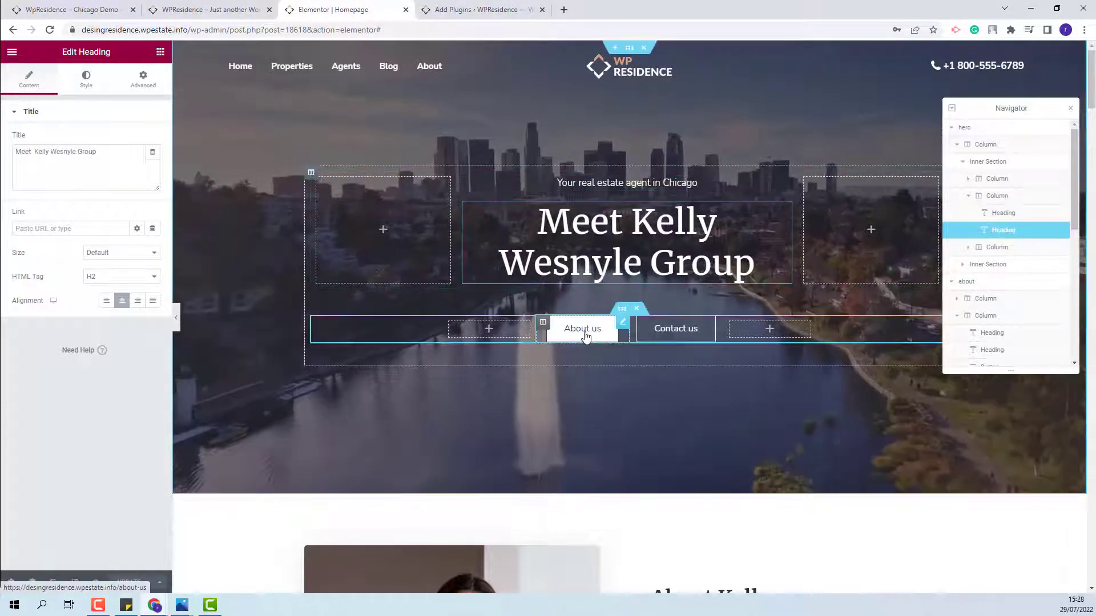
pyautogui.click(586, 337)
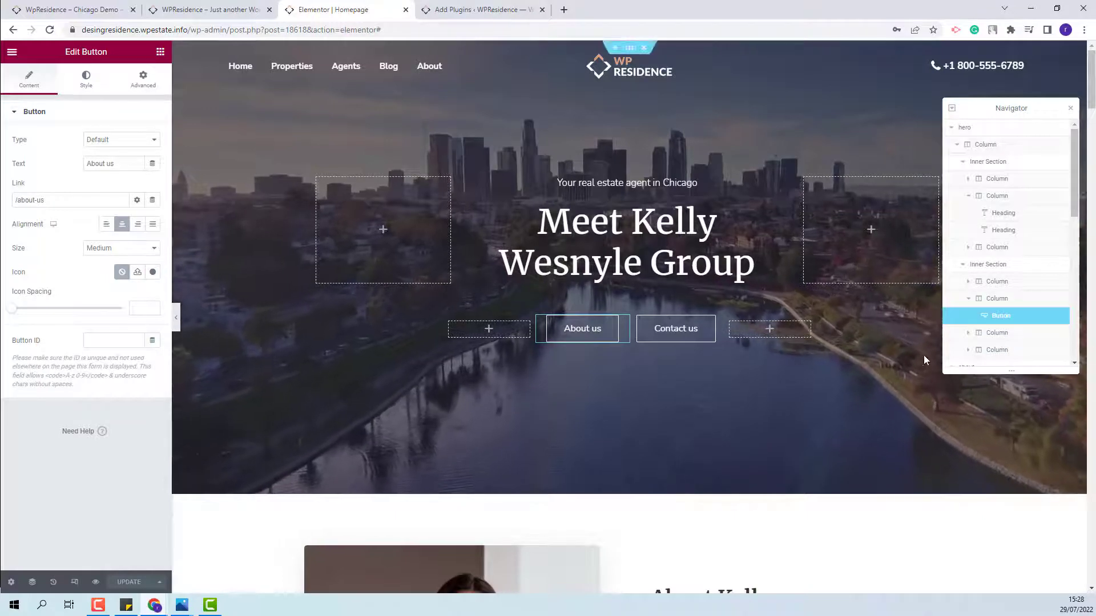
pyautogui.click(676, 329)
# Examine the about section's photo column background and overlay styles, and the settings of its biography text and About me button
pyautogui.scroll(-2, 990, 298)
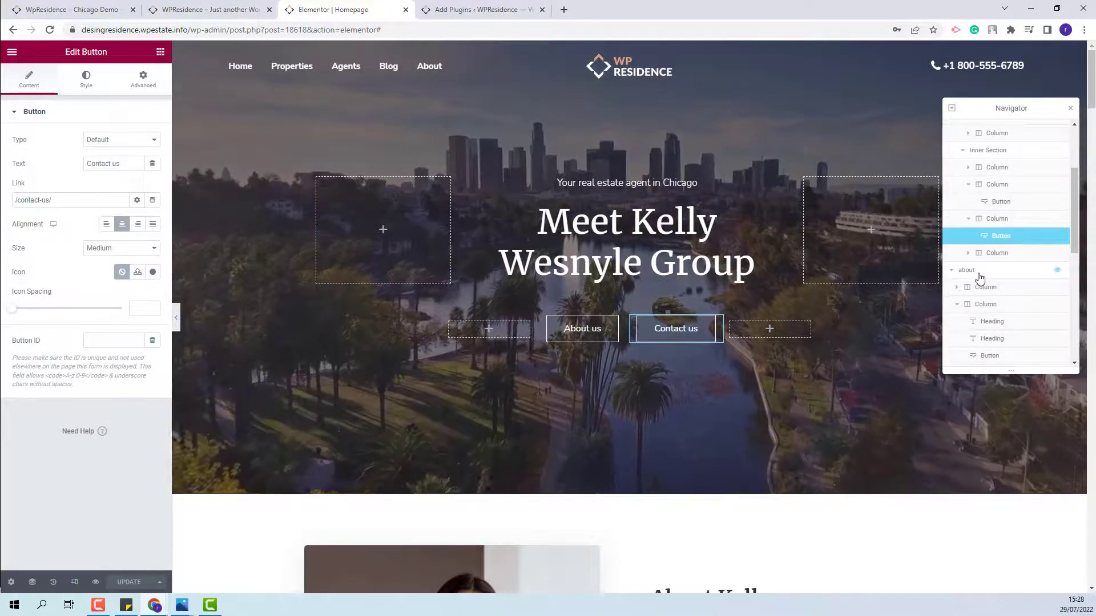
pyautogui.click(978, 275)
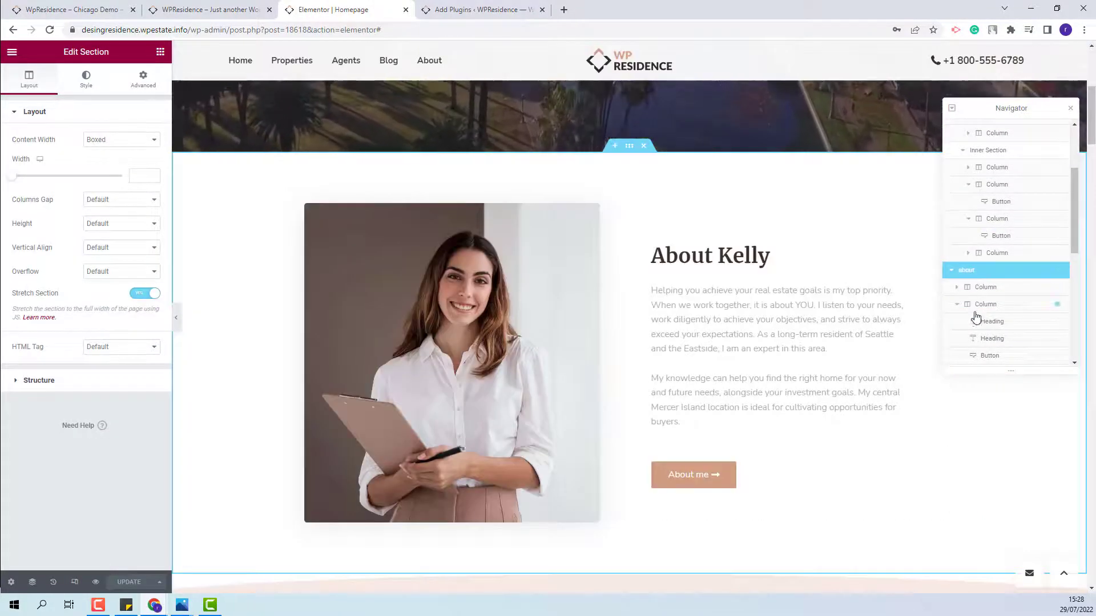
pyautogui.click(958, 306)
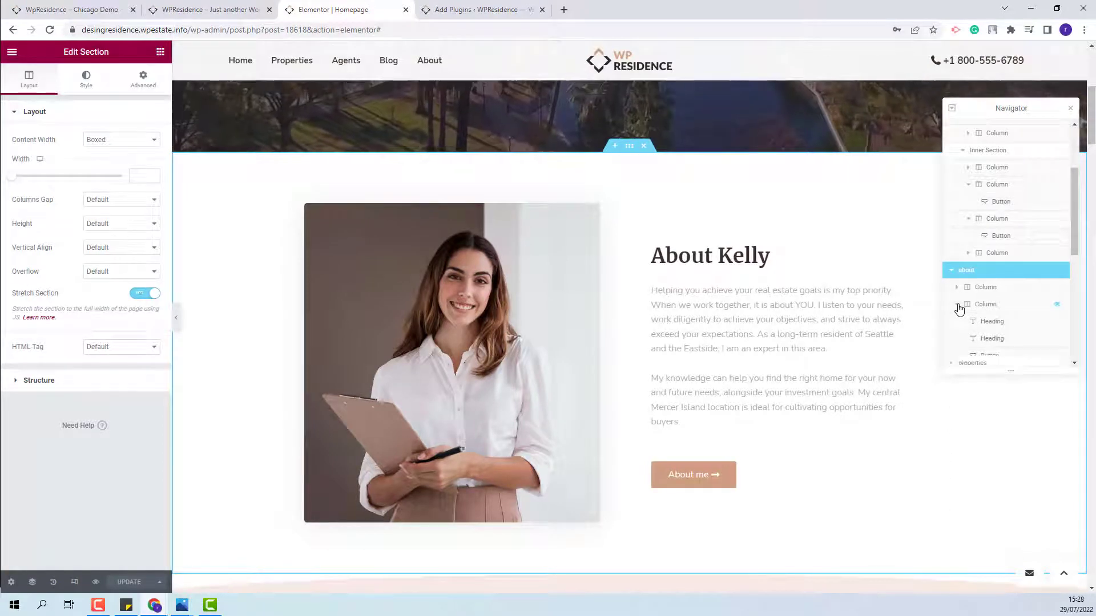
pyautogui.click(361, 343)
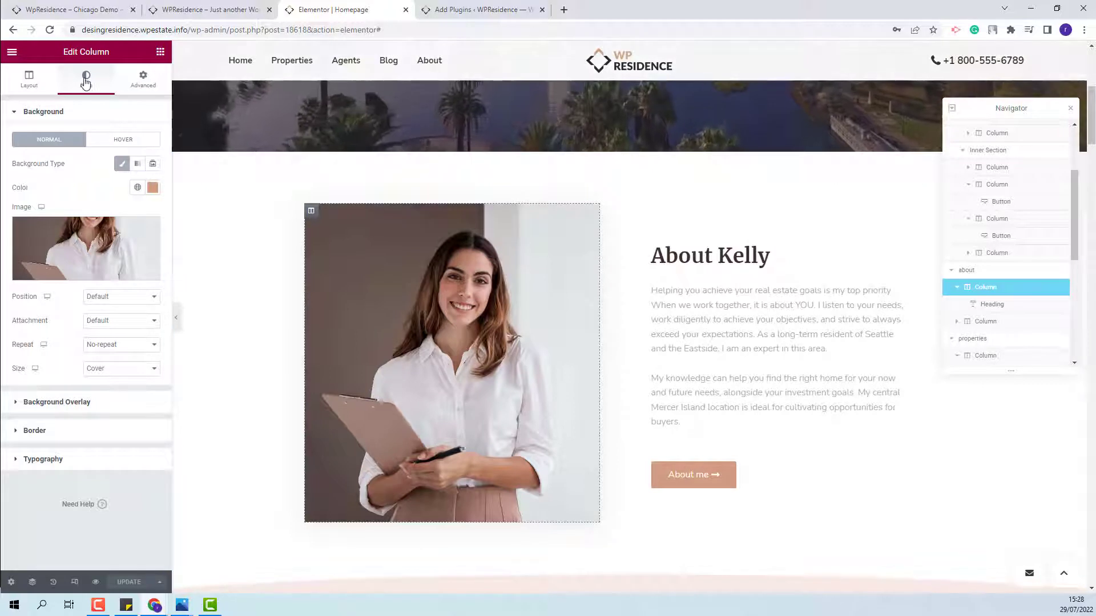
pyautogui.moveTo(41, 239)
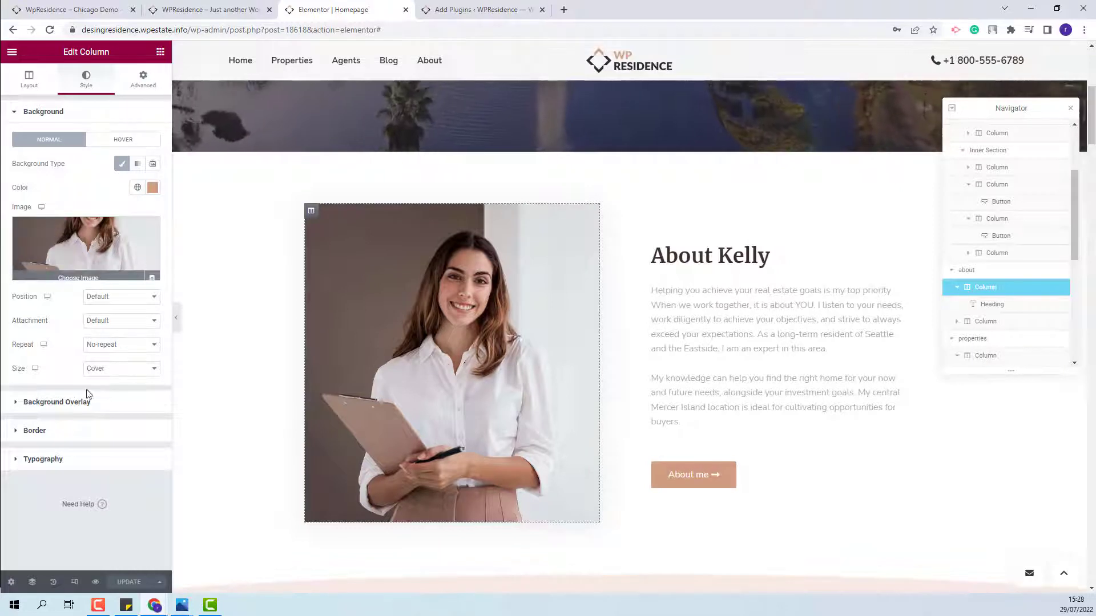
pyautogui.click(66, 402)
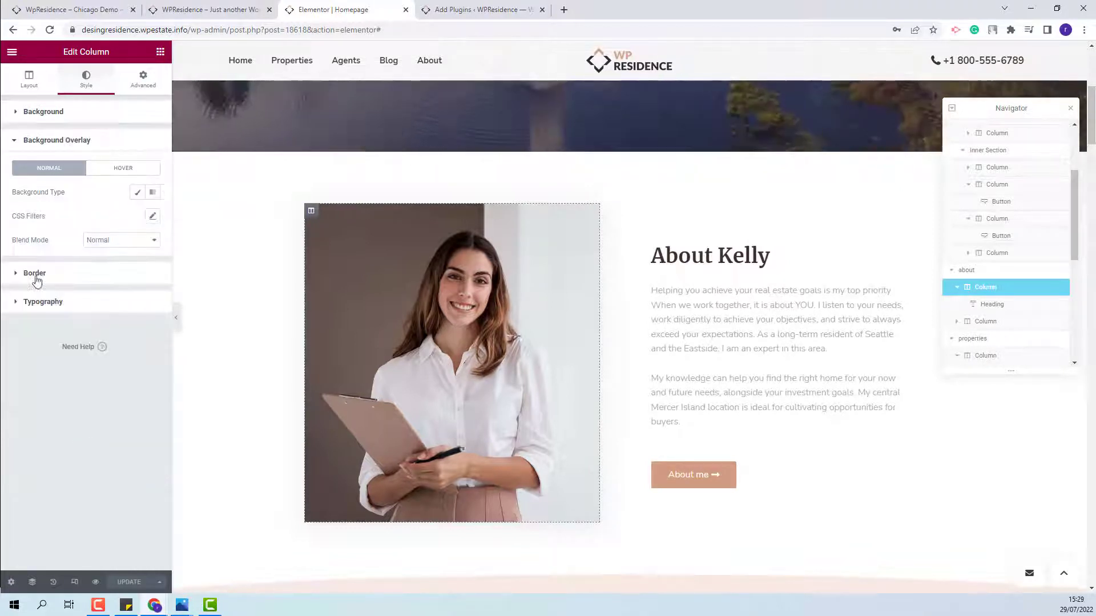
pyautogui.click(883, 359)
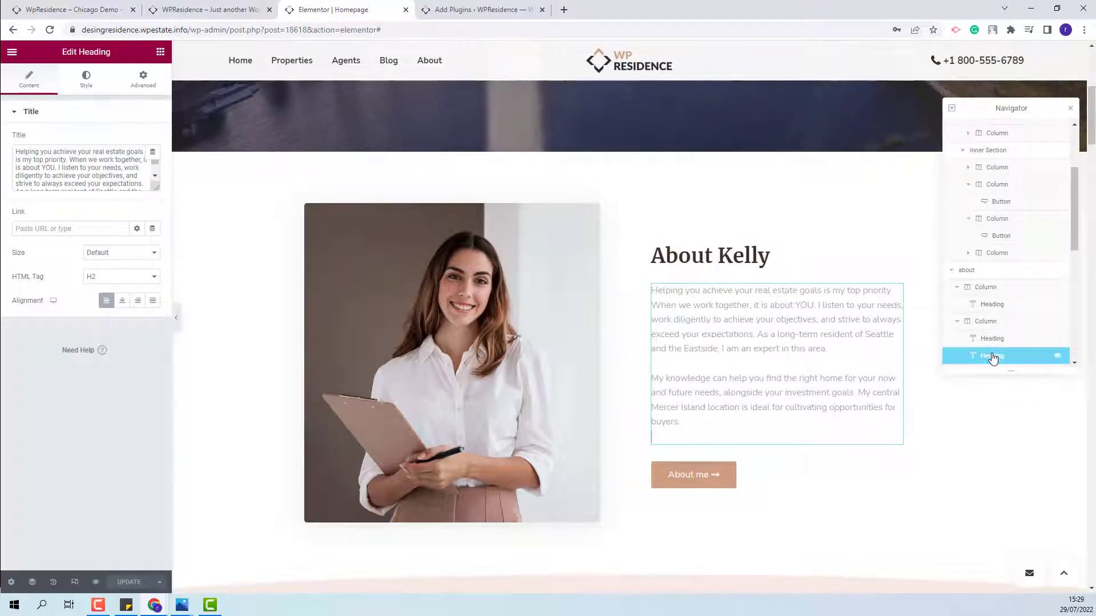
pyautogui.click(660, 482)
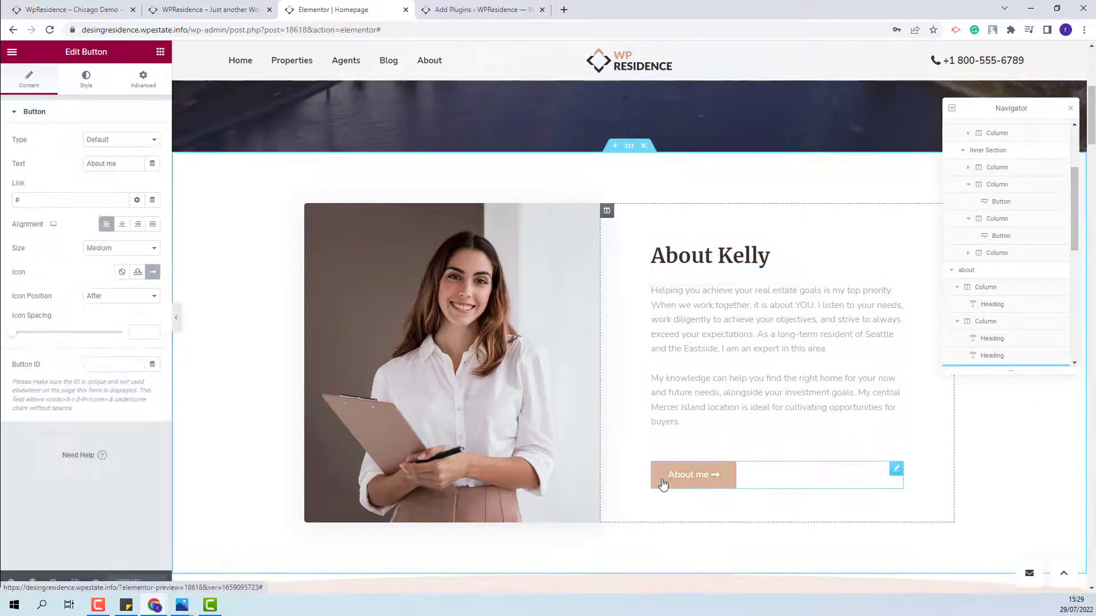
# Examine the properties section's property list widget content and filter settings, and the section's background style
pyautogui.scroll(-2, 970, 280)
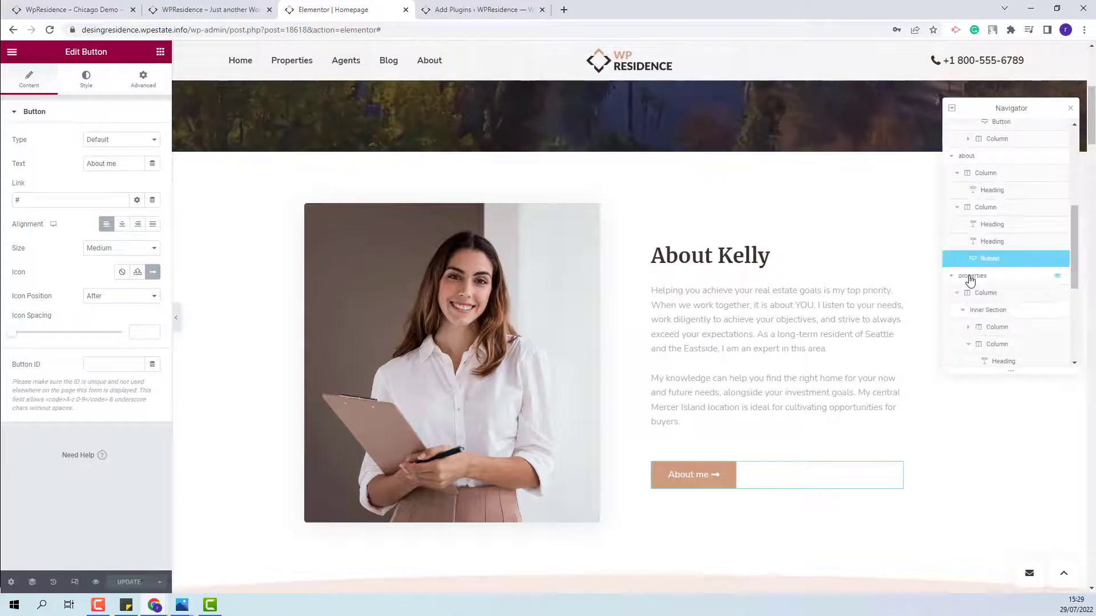
pyautogui.click(971, 277)
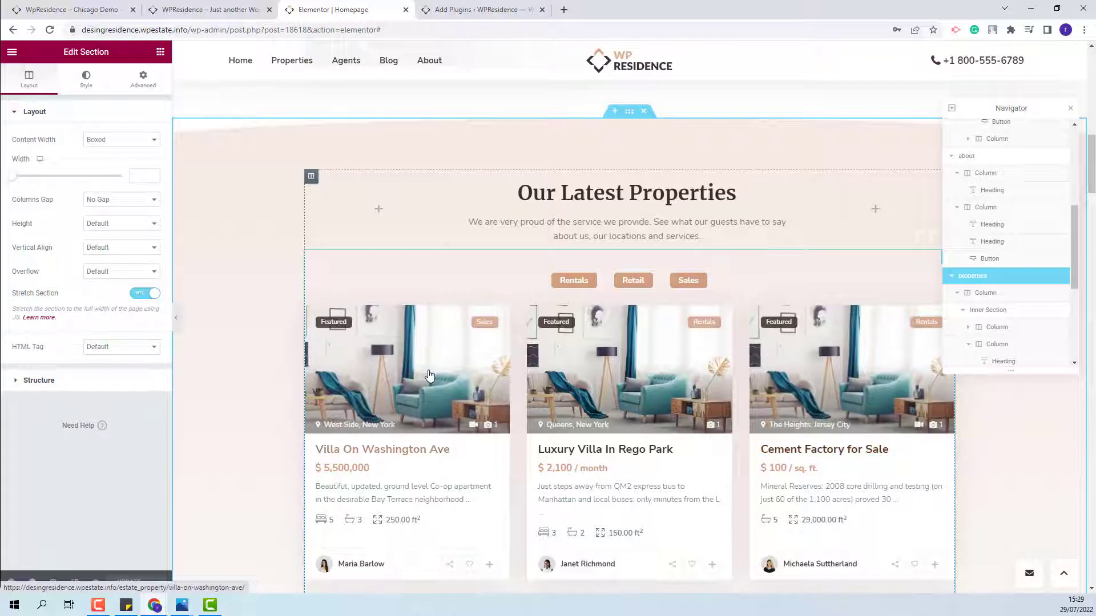
pyautogui.click(488, 471)
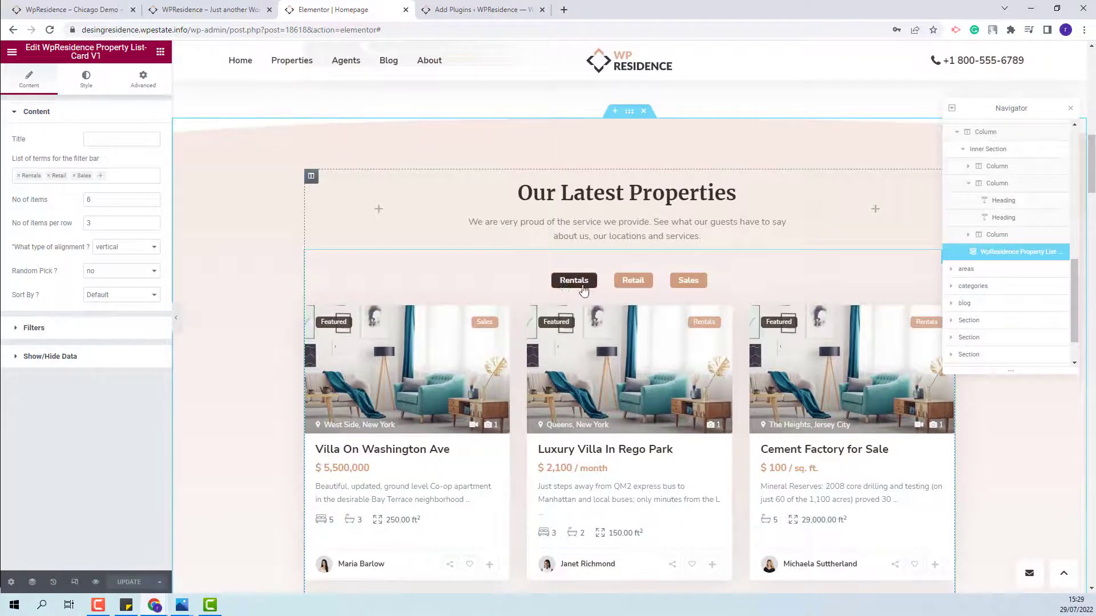
pyautogui.click(68, 328)
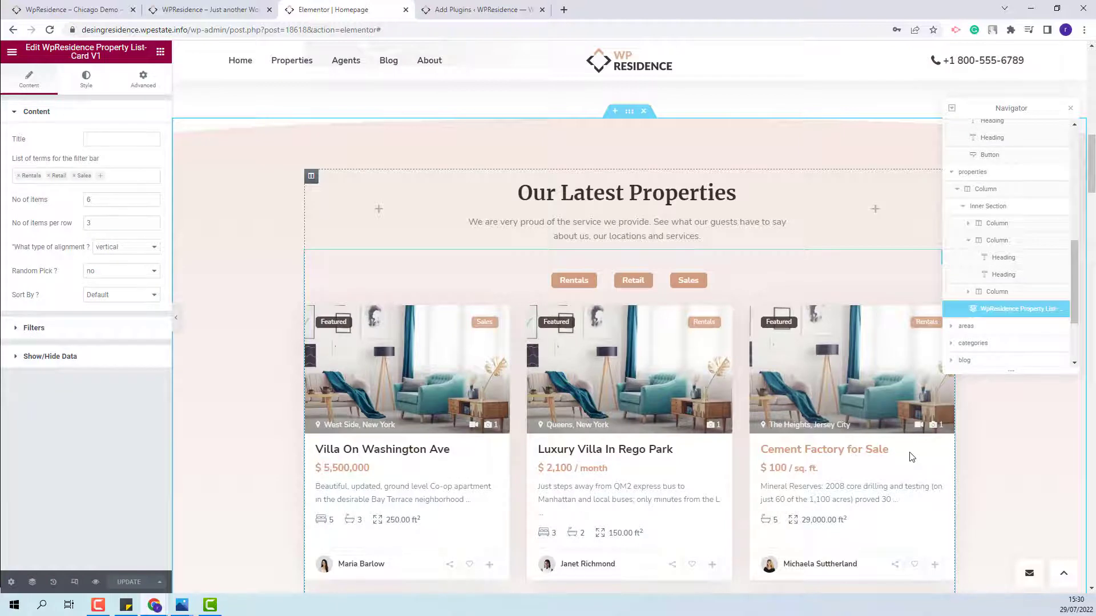
pyautogui.click(979, 174)
pyautogui.click(85, 78)
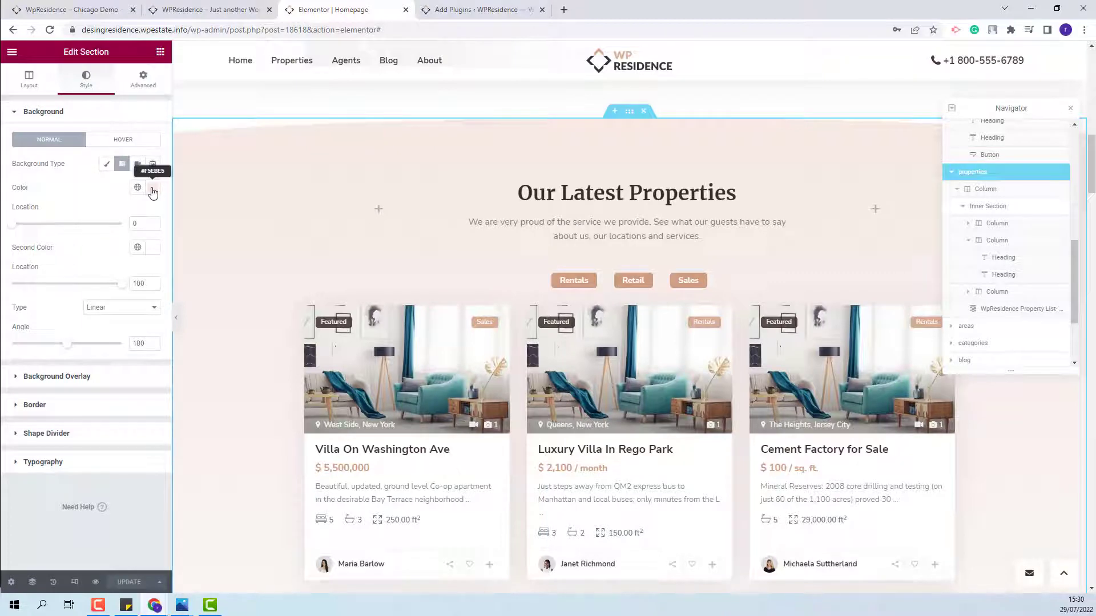
# Inspect the areas section, and the categories section's second WpResidence Grids widget and background gradient style
pyautogui.click(968, 330)
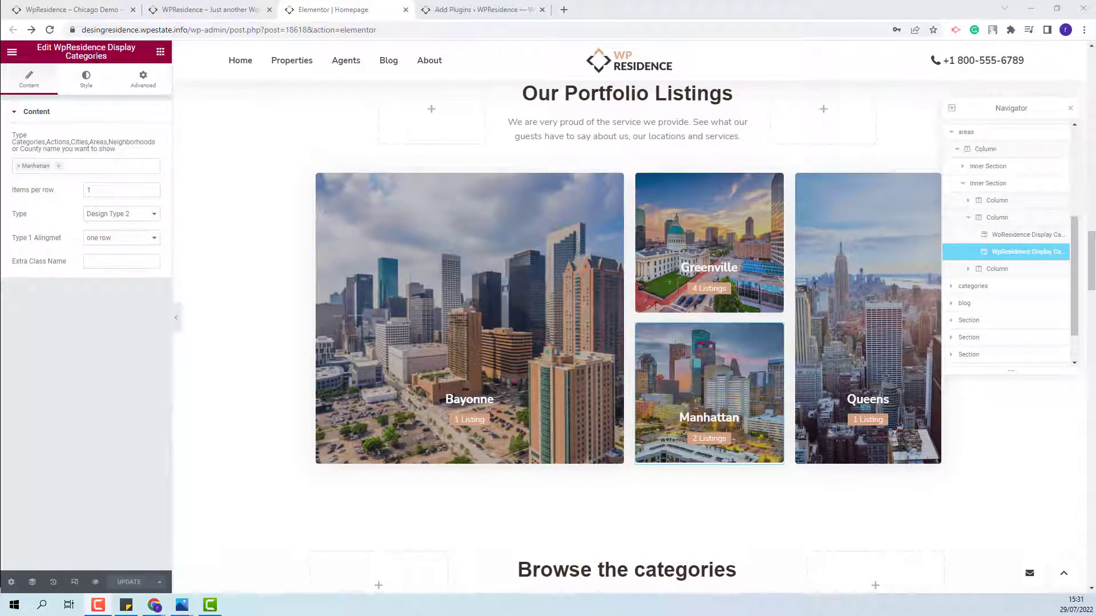
pyautogui.scroll(-7, 675, 320)
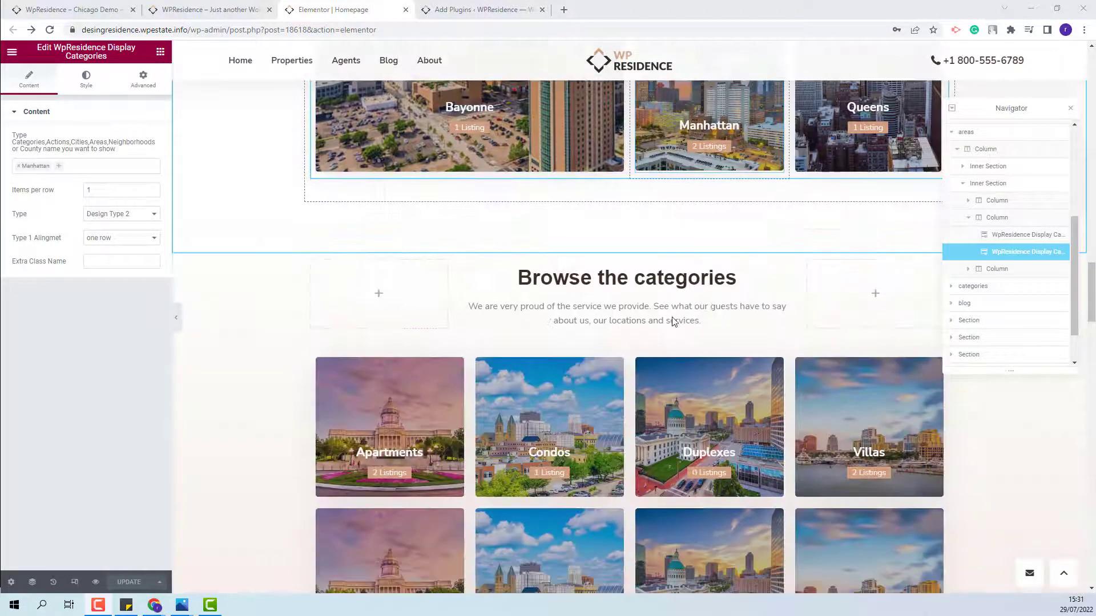
pyautogui.scroll(-1, 666, 317)
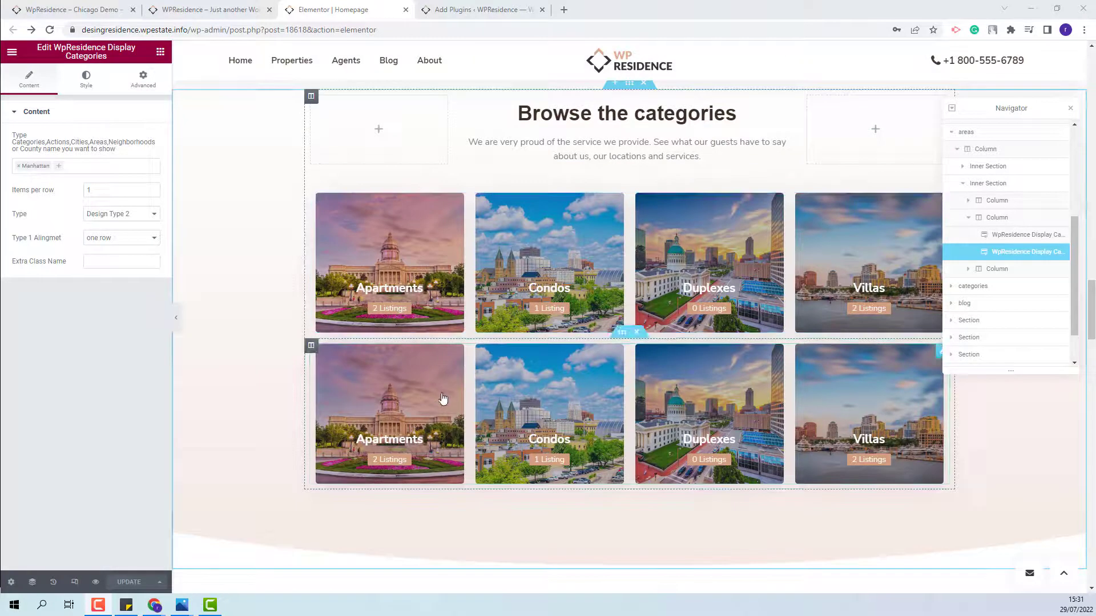
pyautogui.click(478, 395)
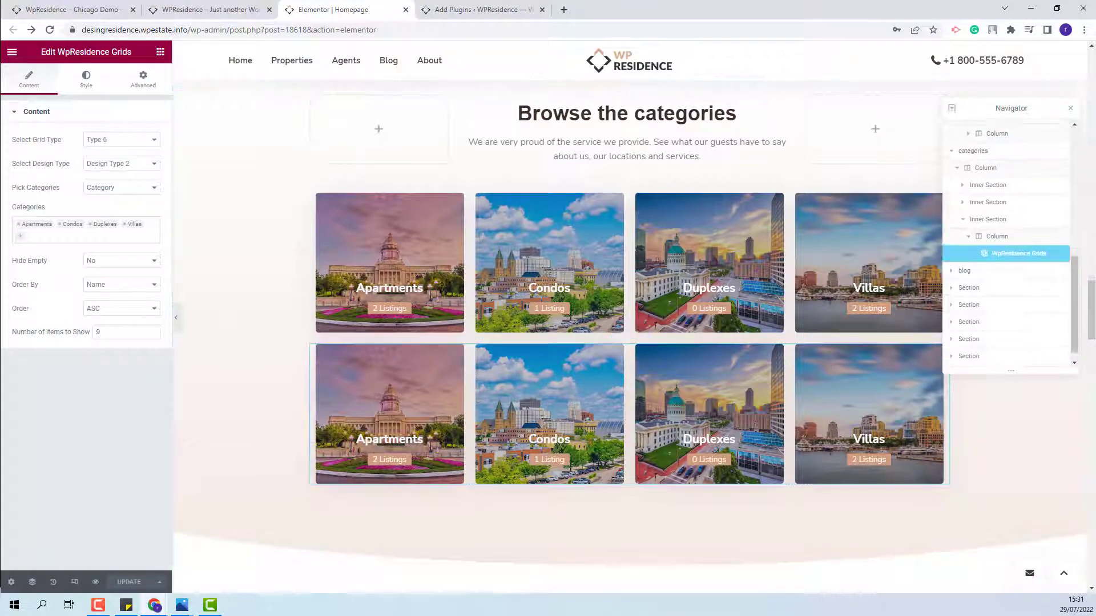
pyautogui.click(250, 239)
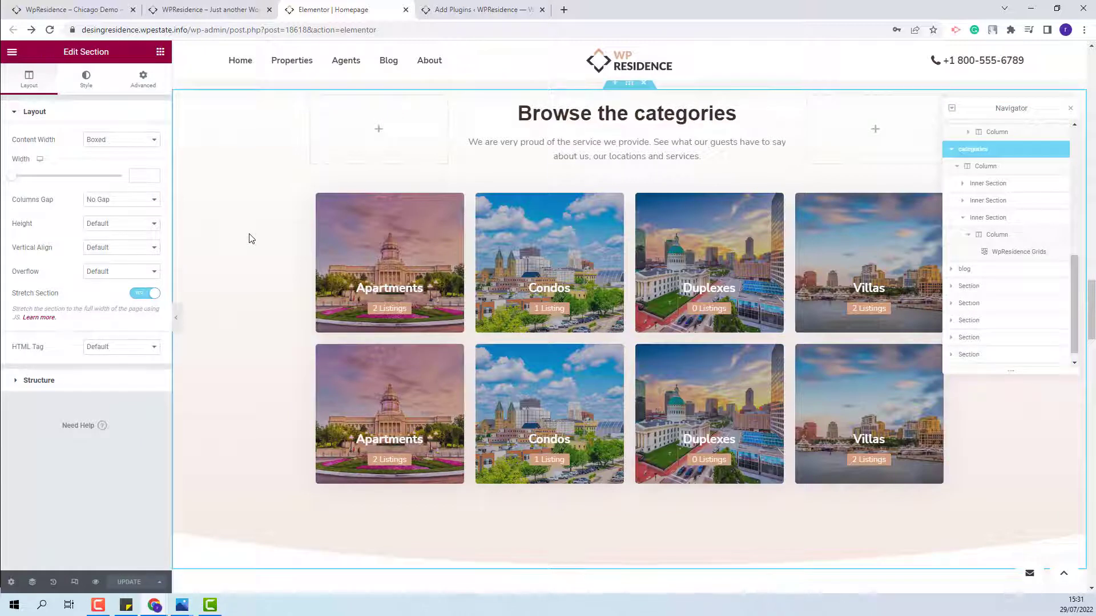
pyautogui.click(85, 86)
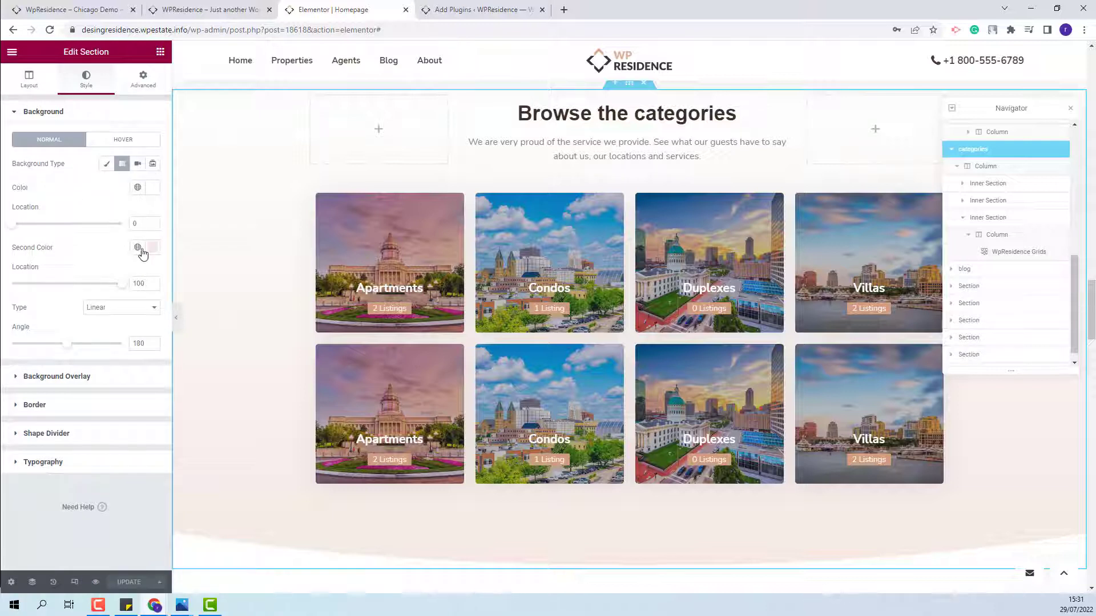
# Turn off the gradient background of the categories section
pyautogui.click(122, 164)
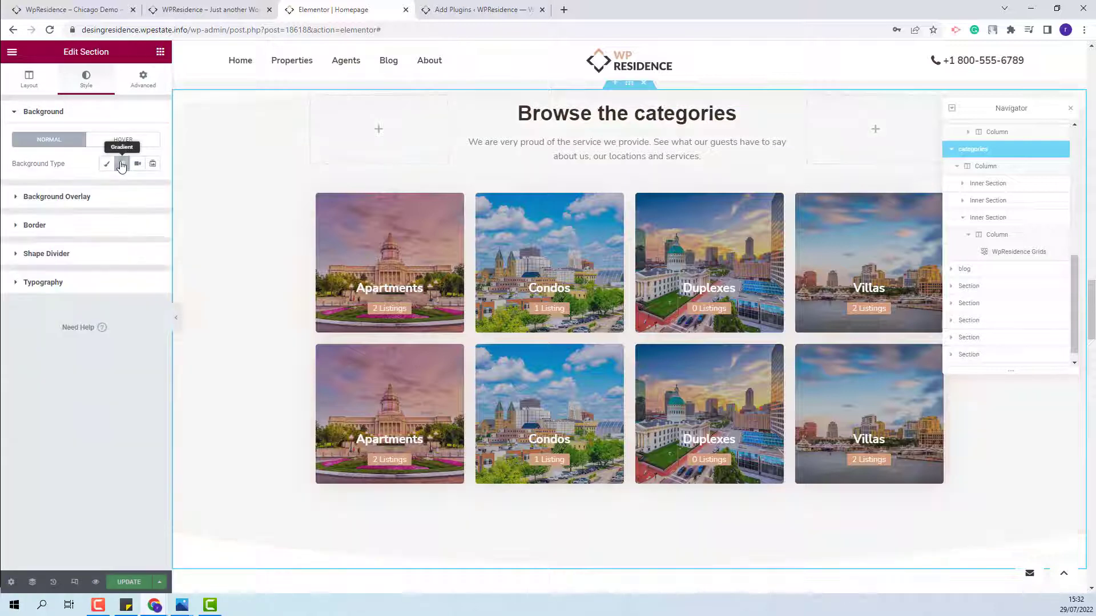
# Inspect the Dedicated Agents section's WpResidence Items Slider and its item type options, keeping agents selected
pyautogui.click(968, 270)
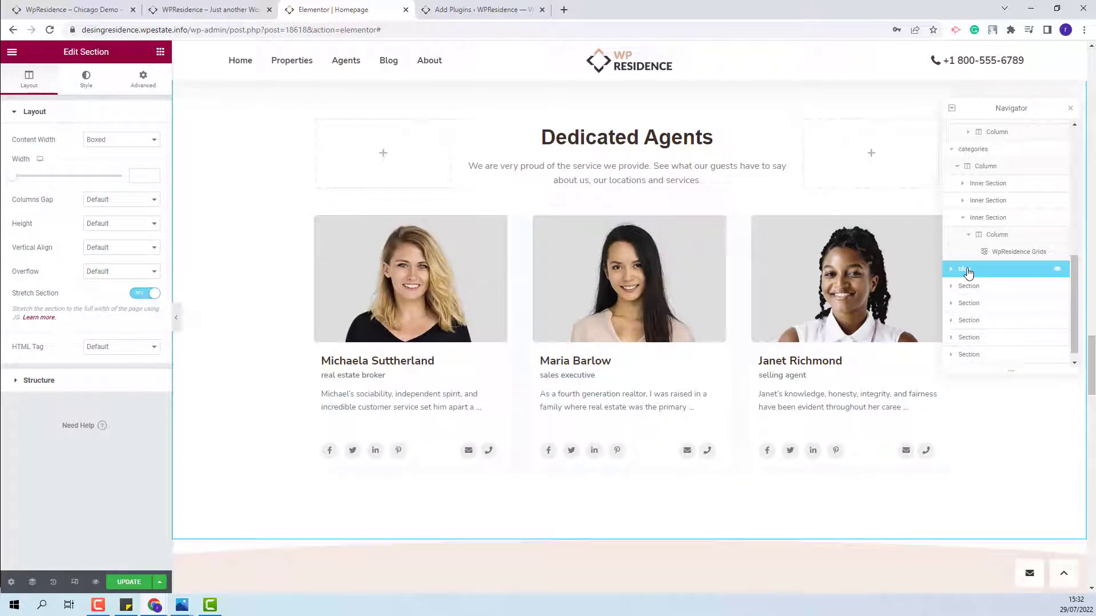
pyautogui.click(501, 375)
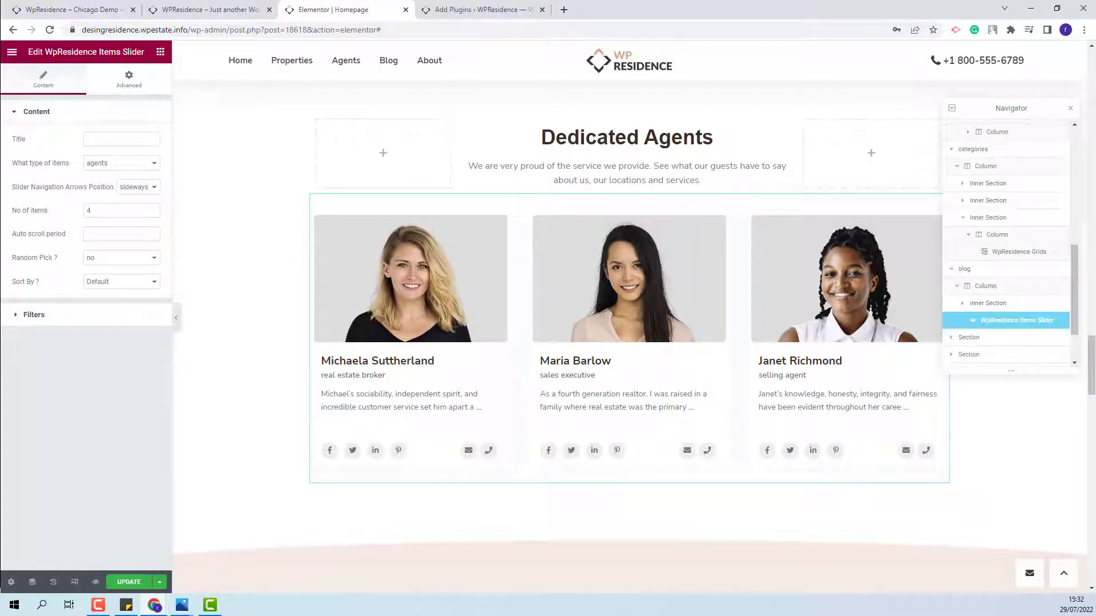
pyautogui.click(98, 167)
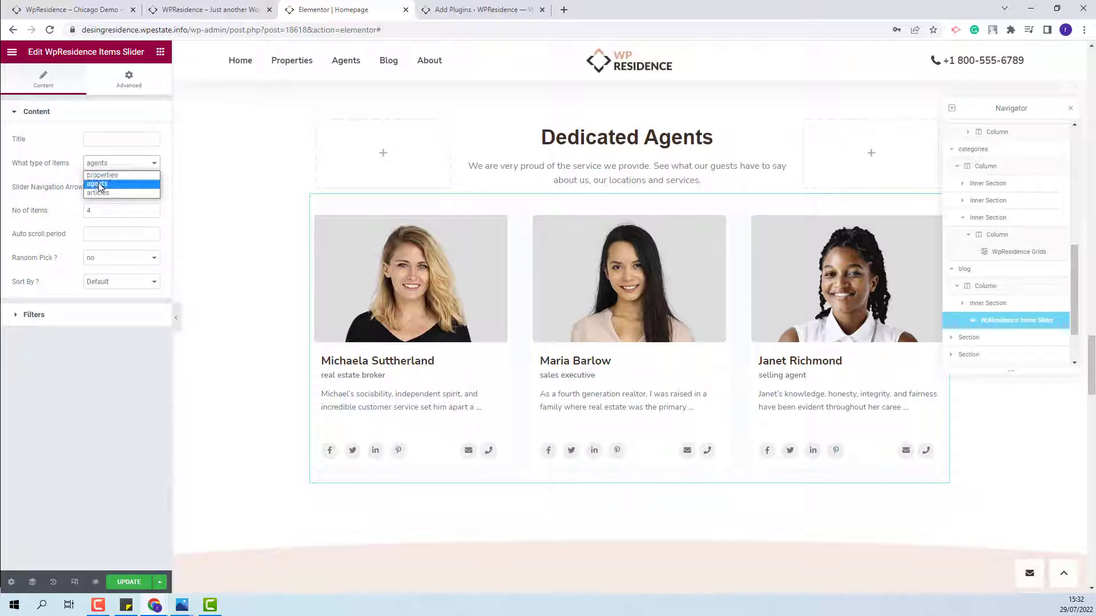
pyautogui.click(97, 183)
# Examine the Read From Our Blog section's articles slider settings and the section's gradient background style
pyautogui.click(965, 339)
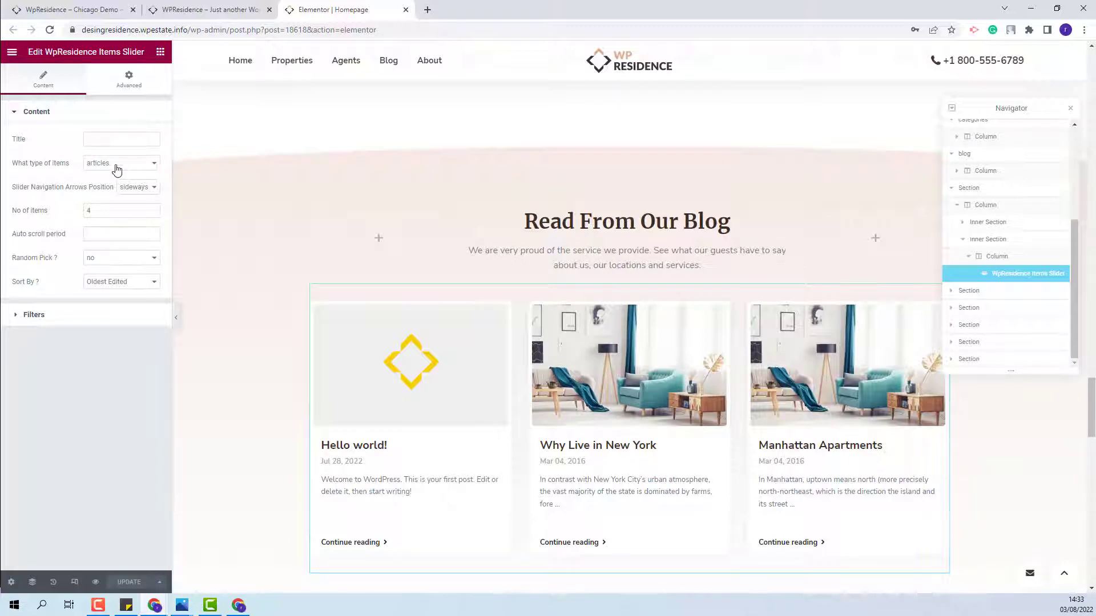
pyautogui.click(232, 220)
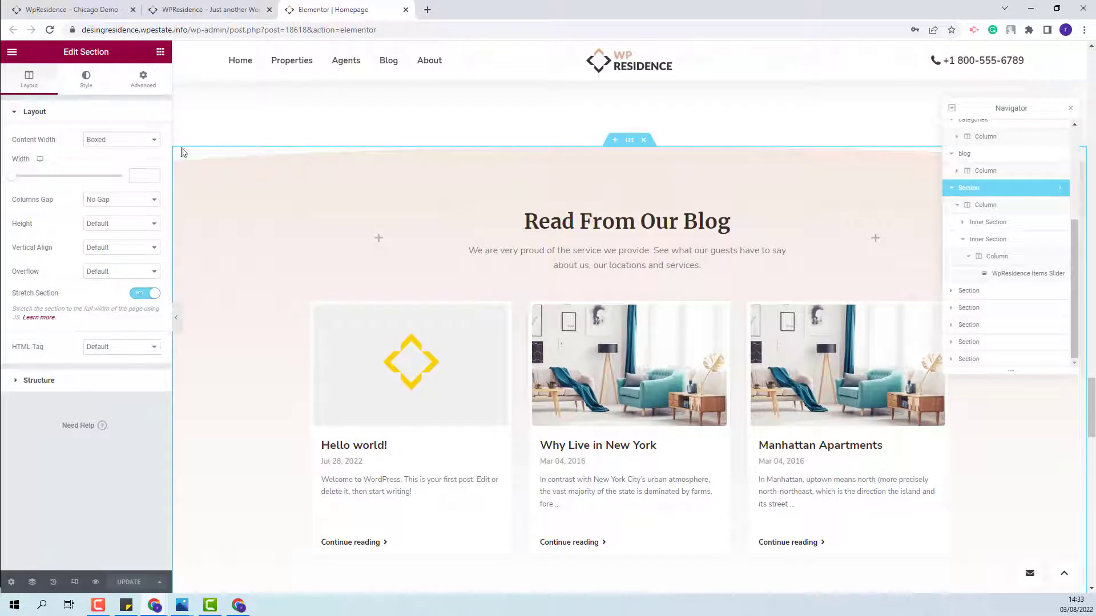
pyautogui.click(87, 79)
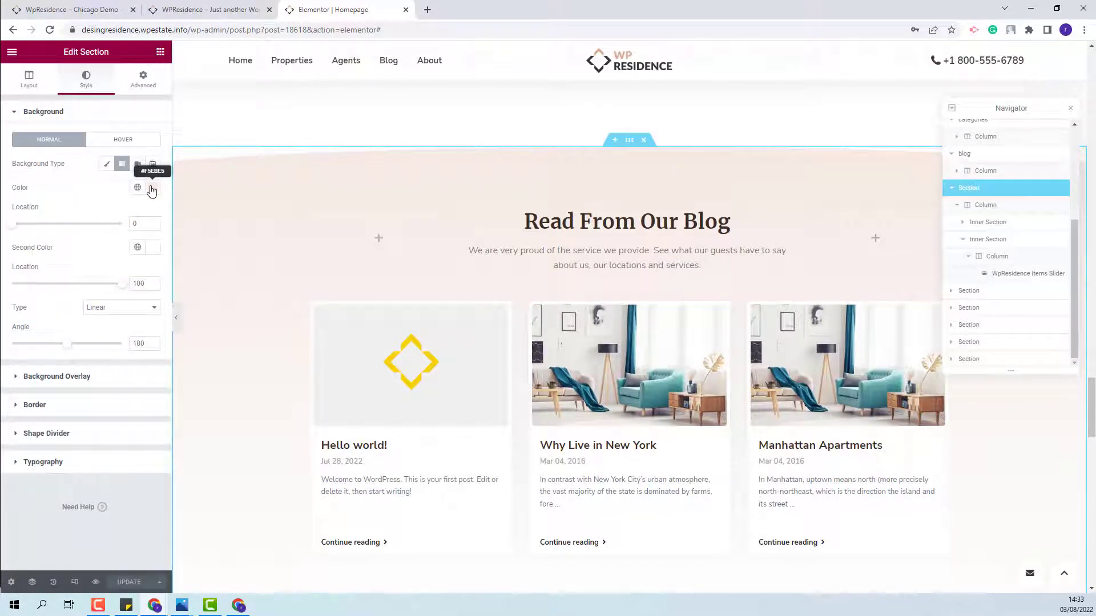
# Inspect the What Clients Say section's WpResidence Testimonial widget, including its client name, title, image and text settings
pyautogui.click(965, 293)
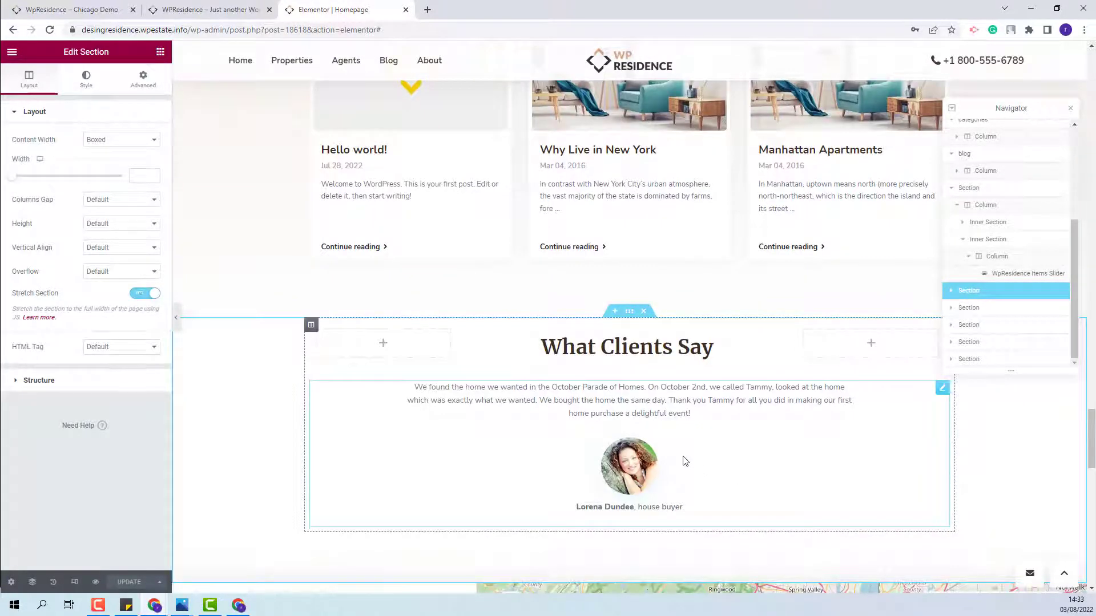
pyautogui.click(685, 460)
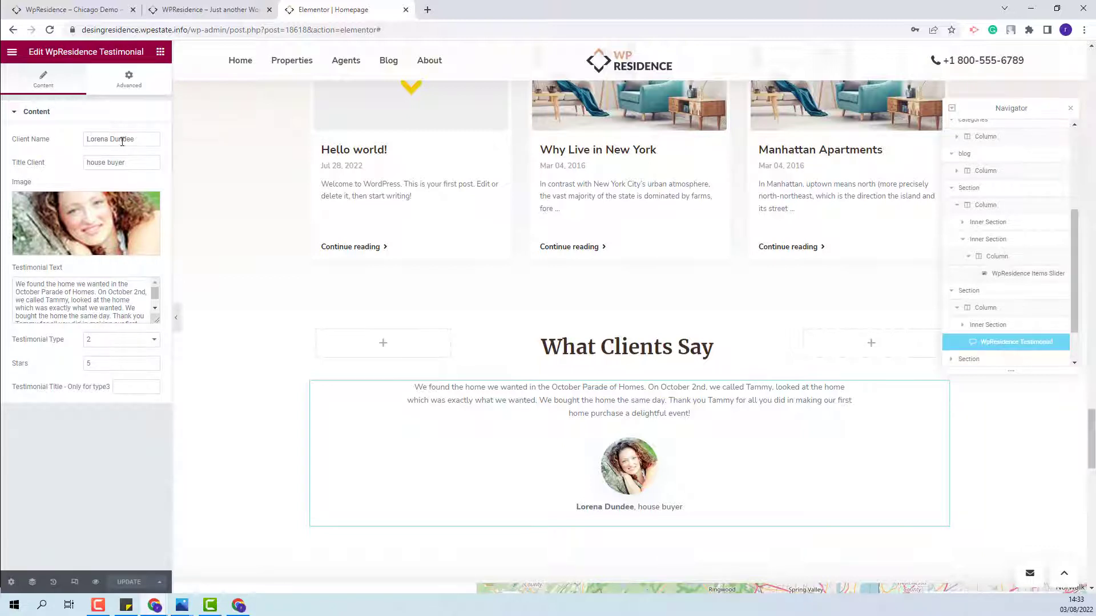
pyautogui.moveTo(111, 236)
# Examine the Chicago Properties section's description heading and See listings button, and the map widget's listings or contact options, keeping listings
pyautogui.click(969, 359)
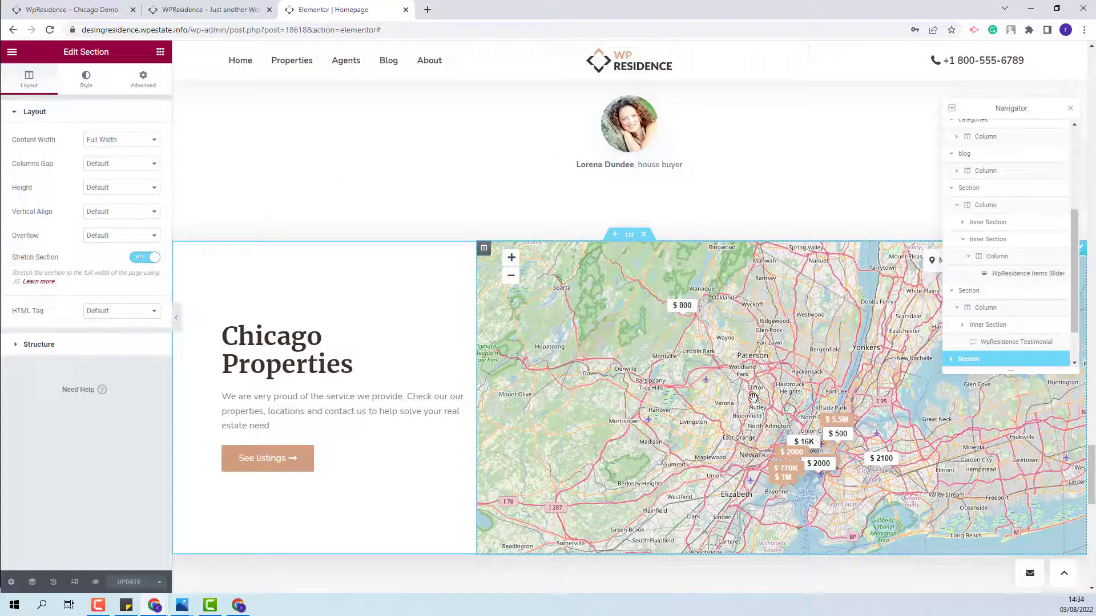
pyautogui.click(376, 399)
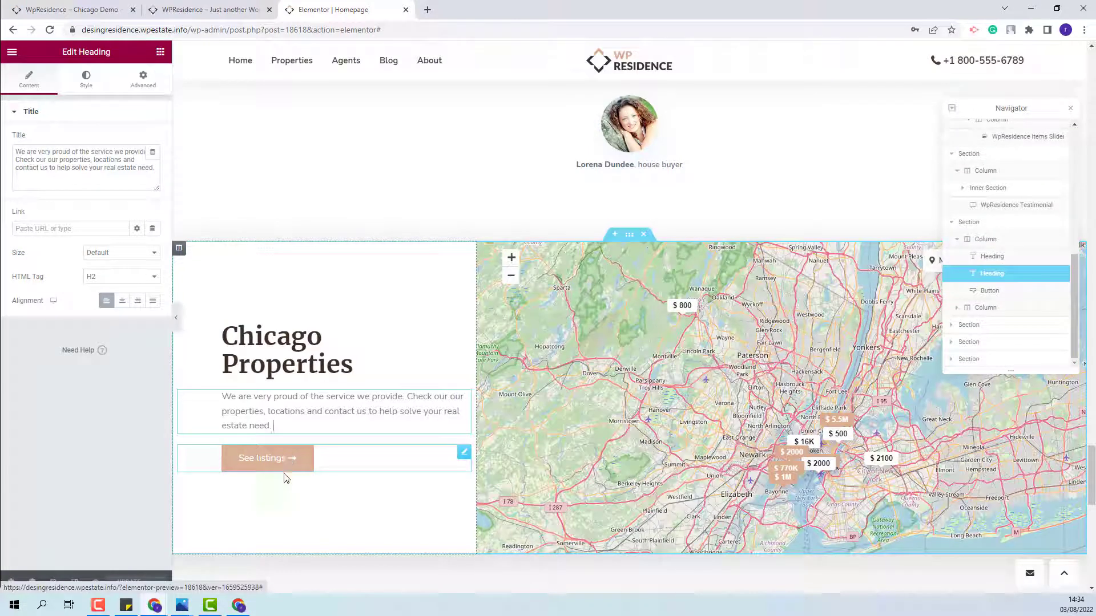
pyautogui.click(267, 465)
pyautogui.click(610, 313)
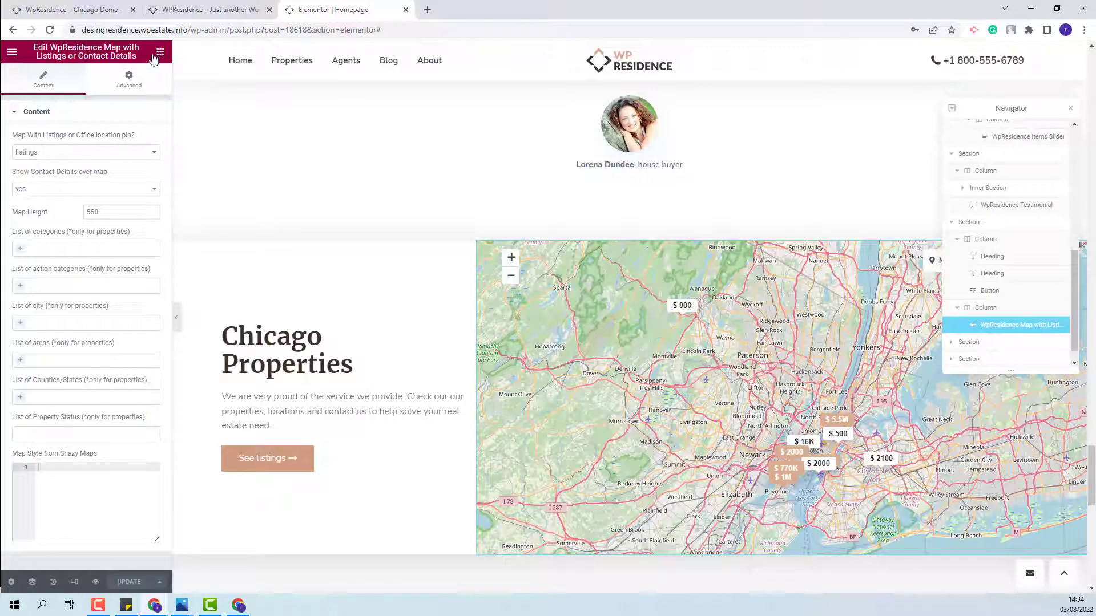
pyautogui.click(93, 152)
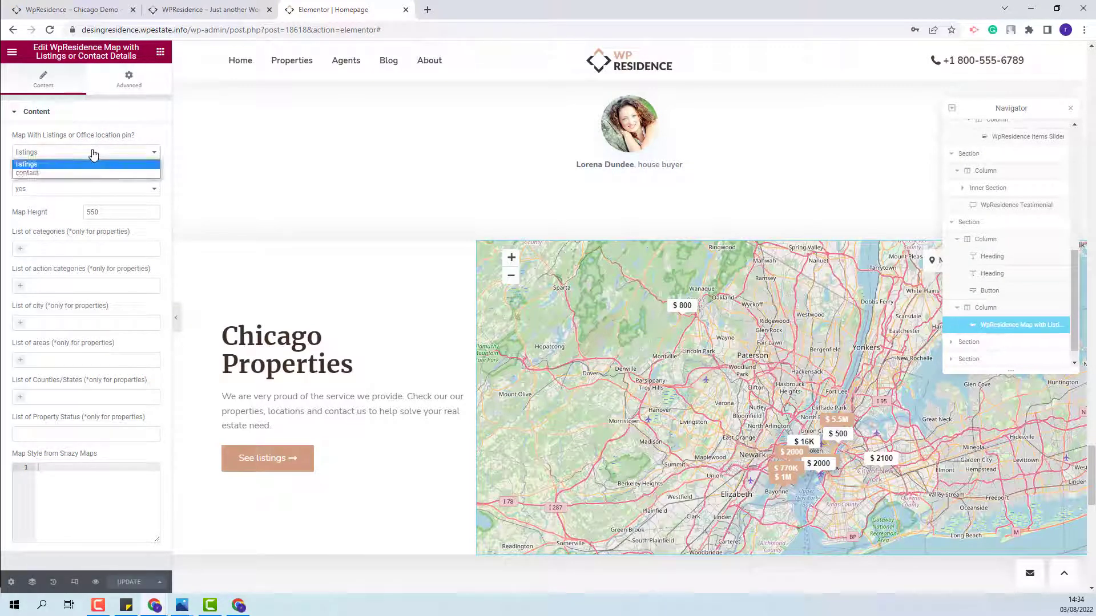
pyautogui.click(93, 154)
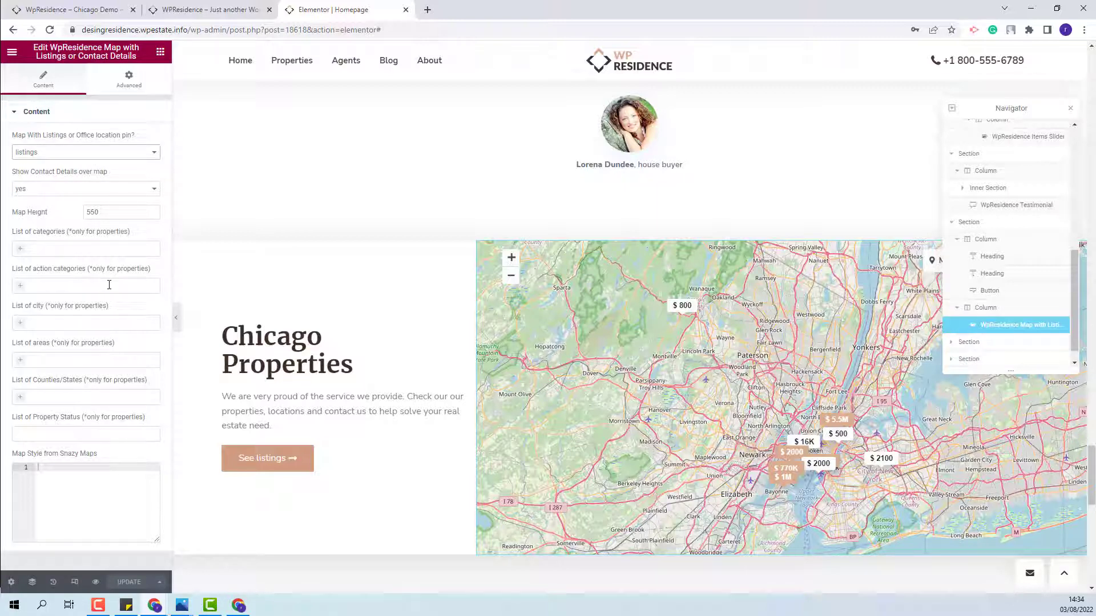
# Inspect the As Seen In section's Image Carousel settings and the newsletter form shortcode in the Get The News text editor
pyautogui.click(973, 345)
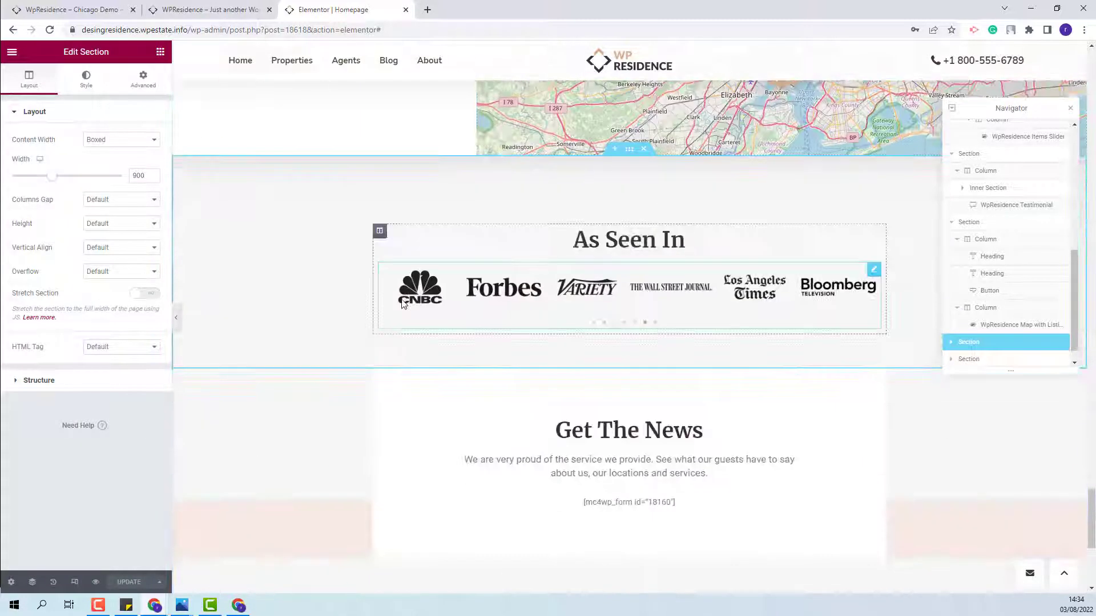
pyautogui.click(402, 305)
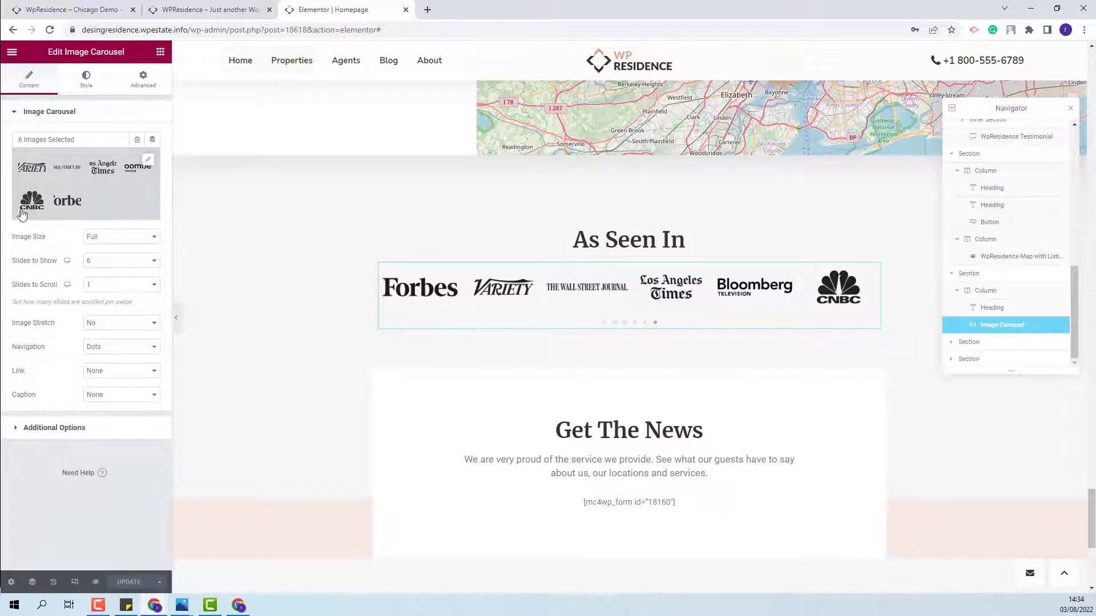
pyautogui.click(970, 342)
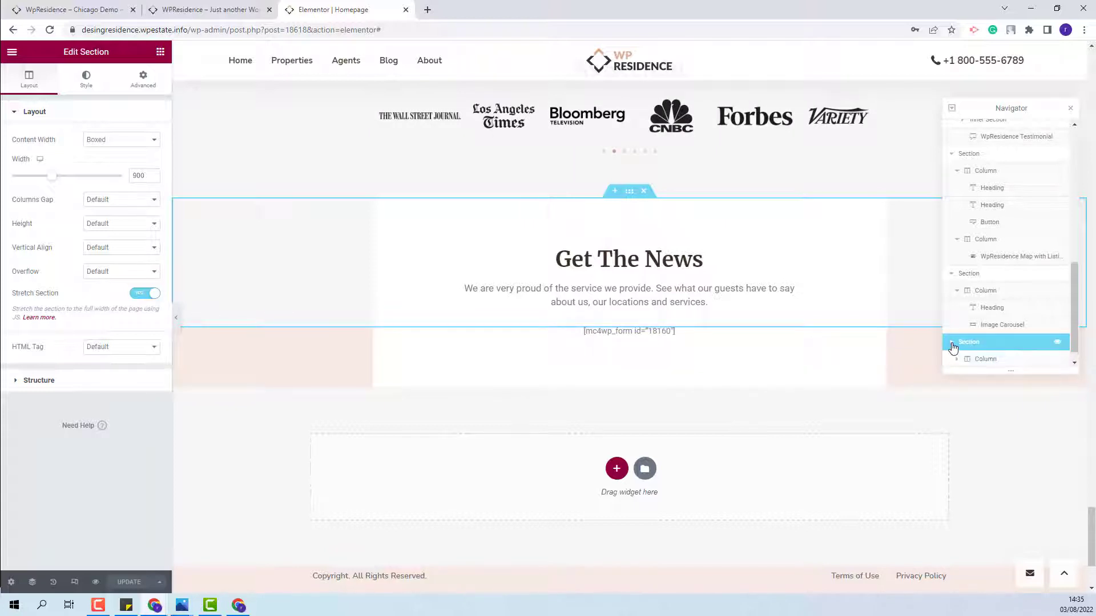
pyautogui.click(656, 330)
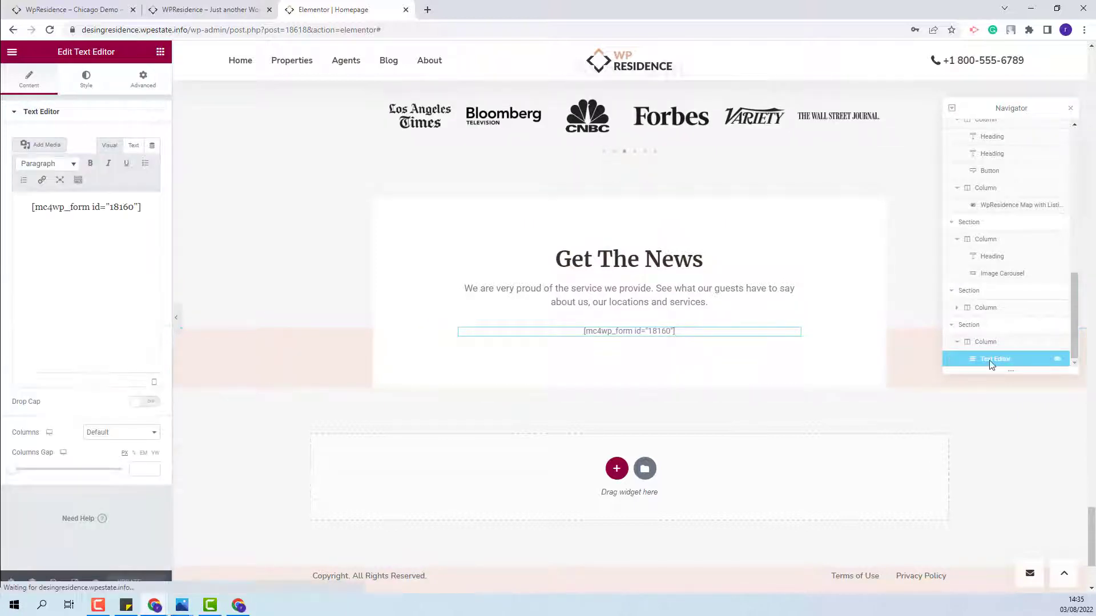